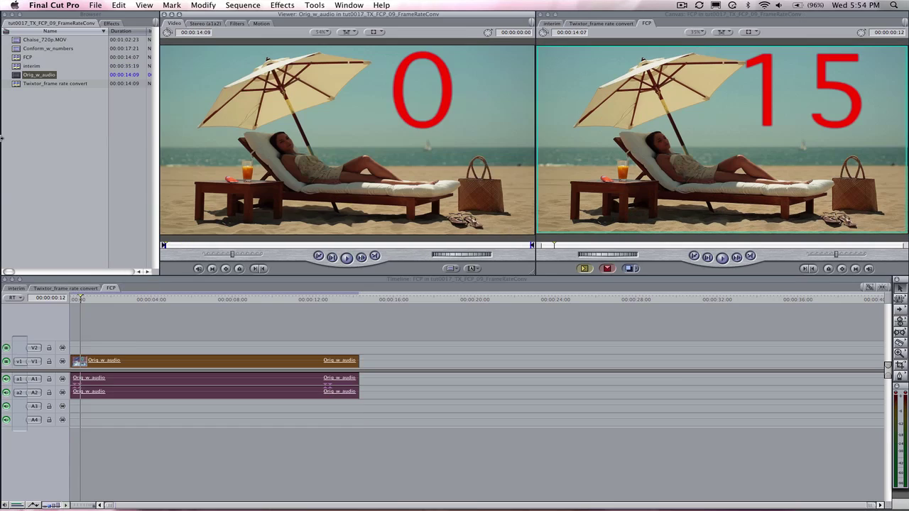
# Play Orig_w_audio in the Viewer and watch its burned-in frame counter advance.
pyautogui.press('space')
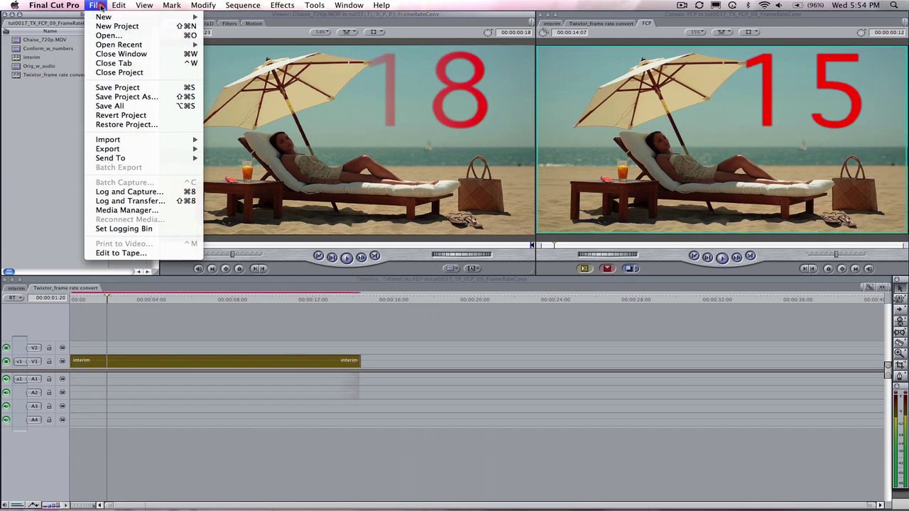
# Create a new sequence named FCP.
pyautogui.moveTo(105, 16)
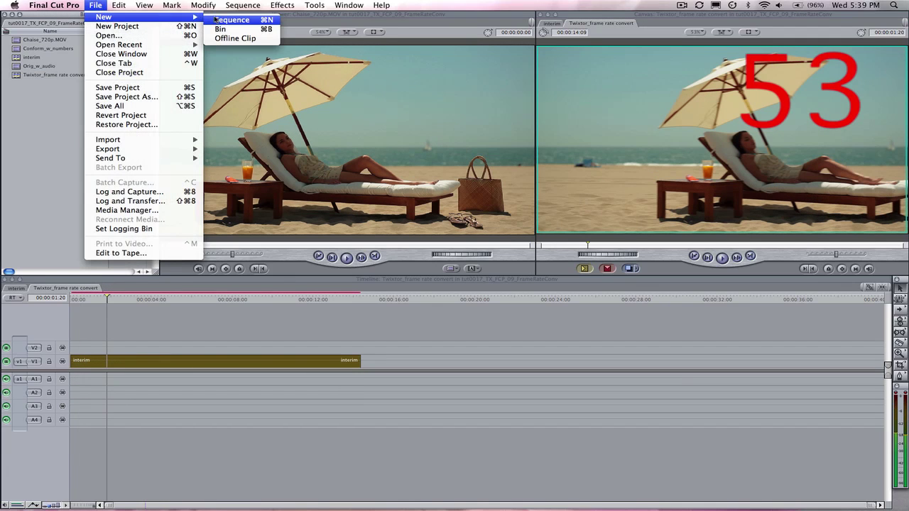
pyautogui.click(218, 20)
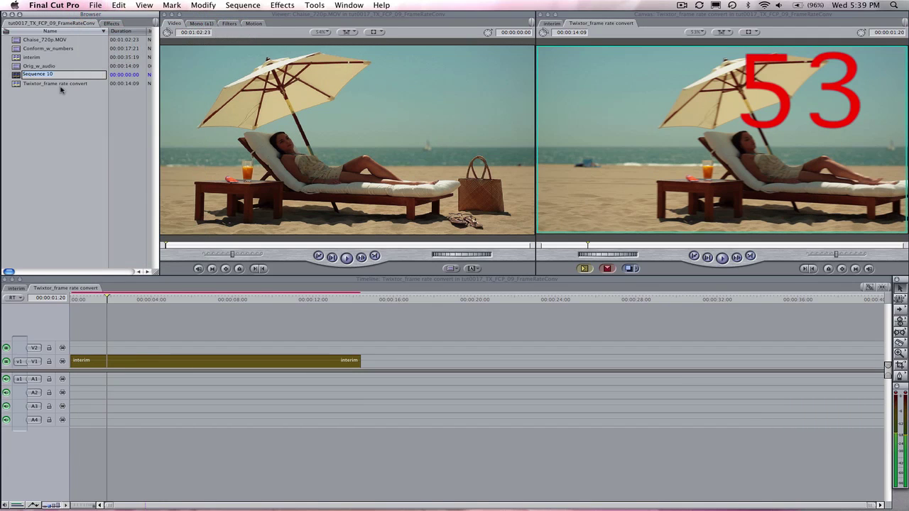
pyautogui.write('fl')
pyautogui.press('Return')
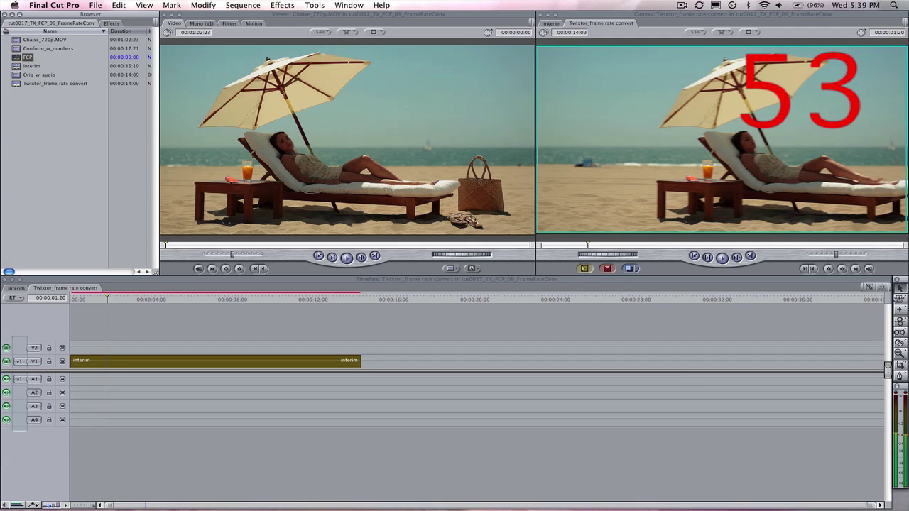
# Set the FCP sequence's editing timebase to 24 in its settings.
pyautogui.rightClick(27, 57)
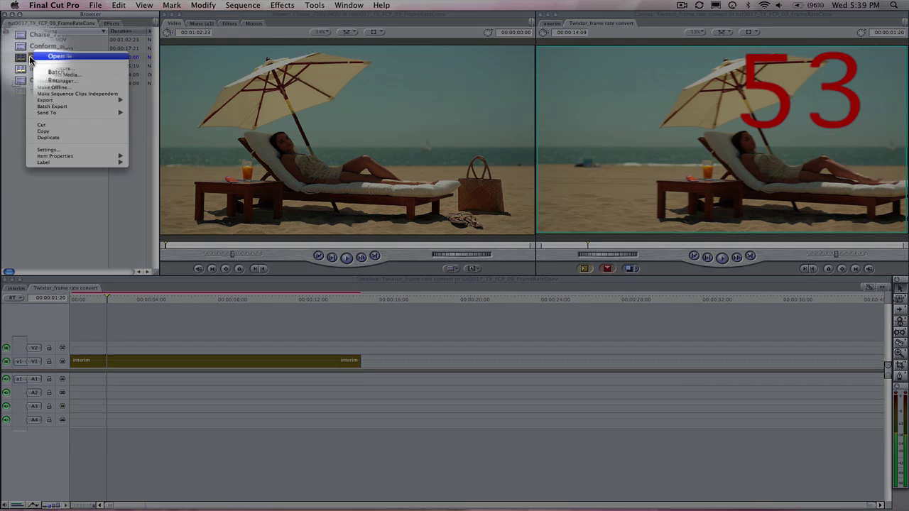
pyautogui.click(61, 150)
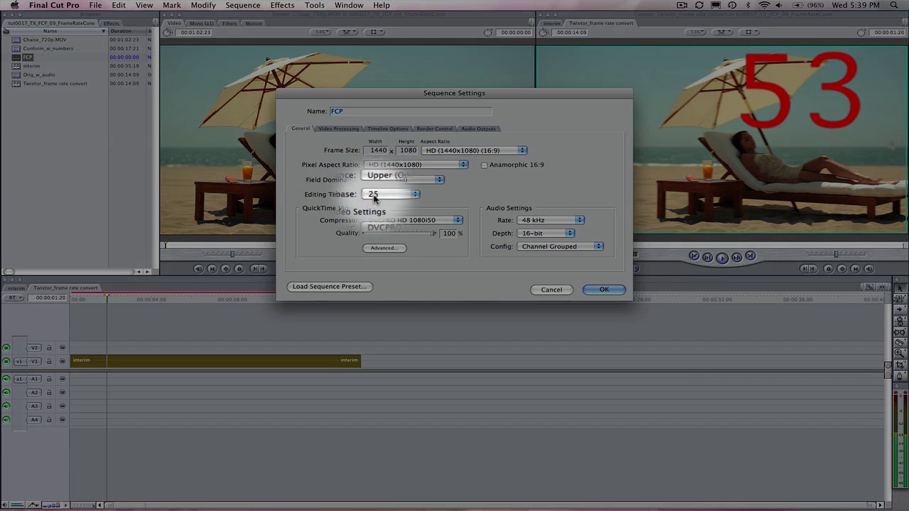
pyautogui.click(372, 194)
pyautogui.click(377, 204)
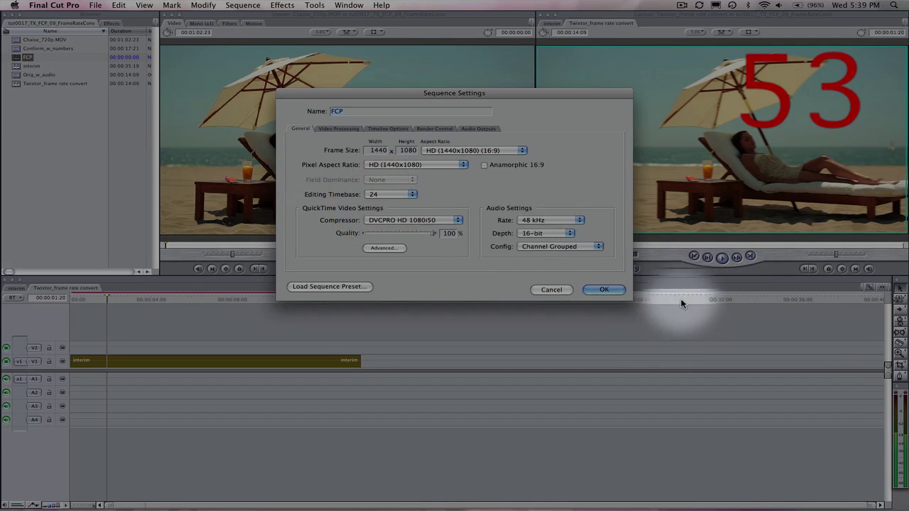
pyautogui.click(604, 289)
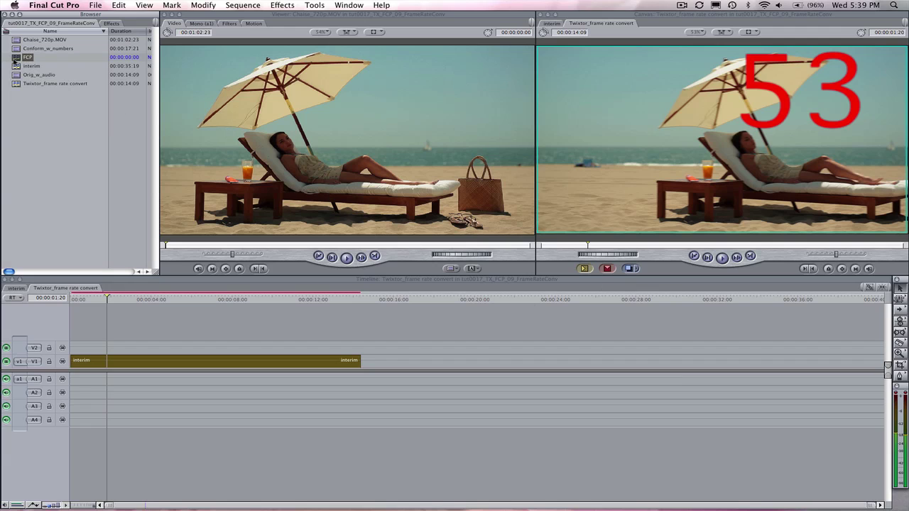
# Edit Orig_w_audio into the FCP sequence, keeping the sequence's own settings.
pyautogui.doubleClick(27, 57)
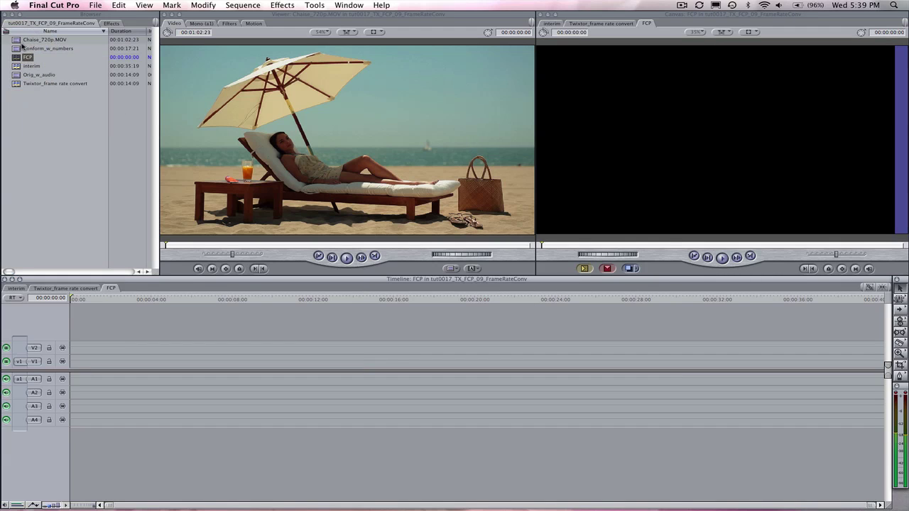
pyautogui.moveTo(15, 76); pyautogui.dragTo(601, 146)
pyautogui.click(490, 175)
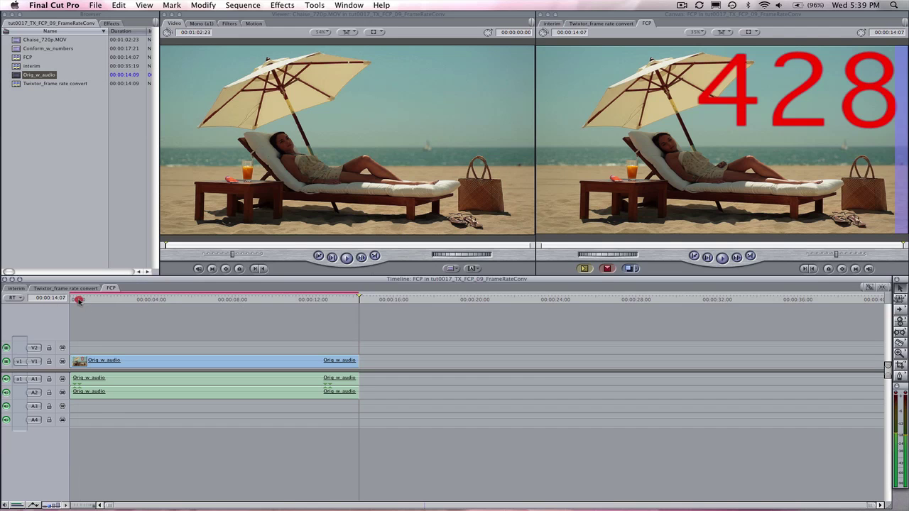
# Return the playhead to the start and step frame by frame past one second.
pyautogui.moveTo(79, 300); pyautogui.dragTo(68, 301)
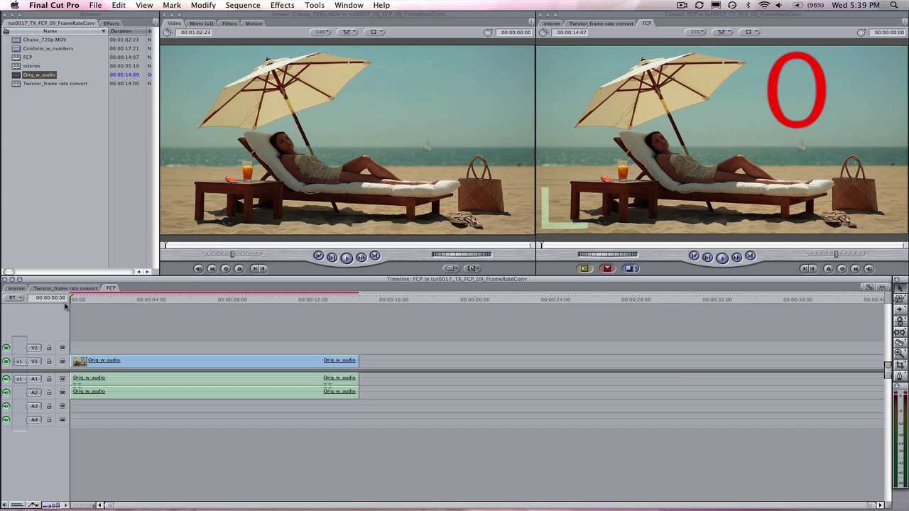
pyautogui.press('Right')
pyautogui.press('Right')
pyautogui.press('Right')
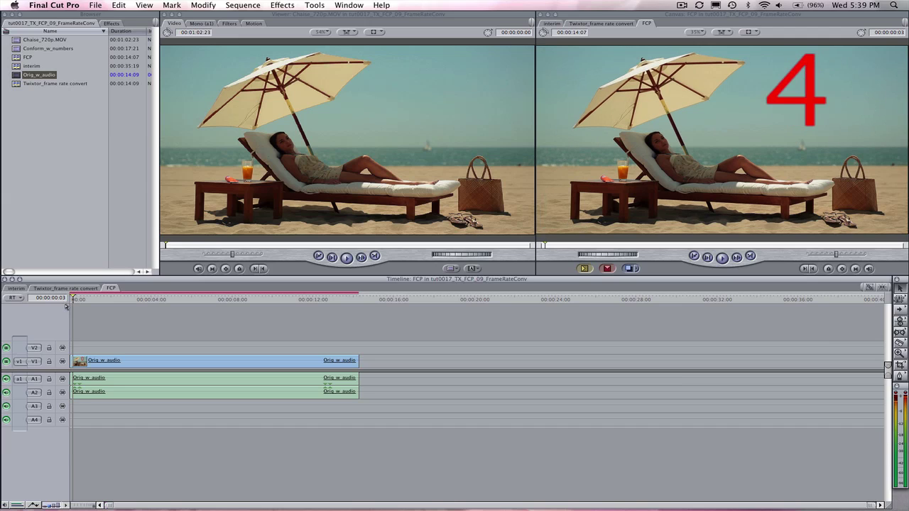
pyautogui.press('Right')
pyautogui.press('Right')
pyautogui.press('Right')
pyautogui.press('Right')
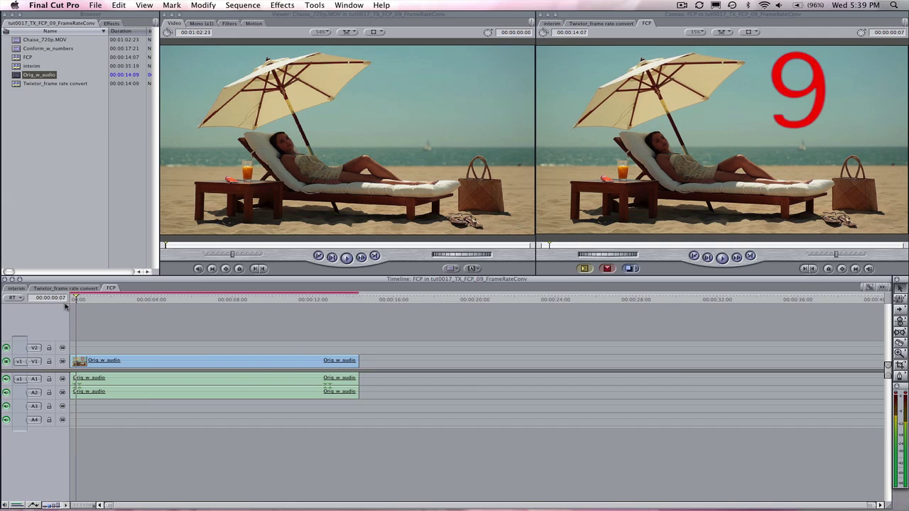
pyautogui.press('Right')
pyautogui.press('Right')
pyautogui.press('Right')
pyautogui.press('Right')
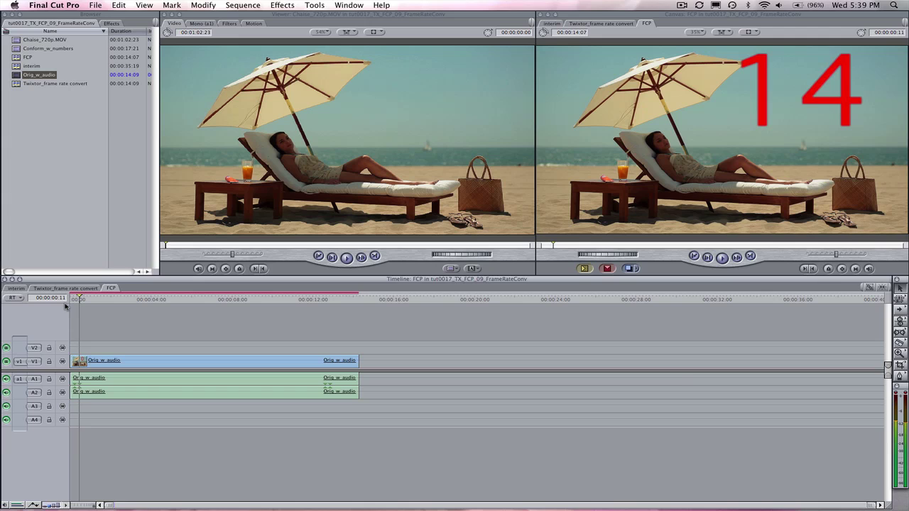
pyautogui.press('Right')
pyautogui.press('Right')
pyautogui.press('Right')
pyautogui.press('Right')
pyautogui.press('Right')
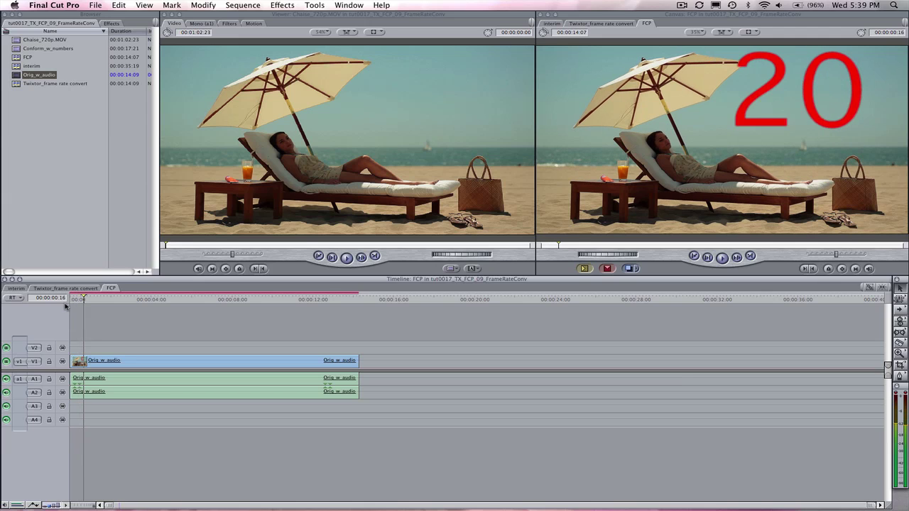
pyautogui.press('Right')
pyautogui.press('Right')
pyautogui.press('Right')
pyautogui.press('Right')
pyautogui.press('Right')
pyautogui.press('Right')
pyautogui.press('Right')
pyautogui.press('Right')
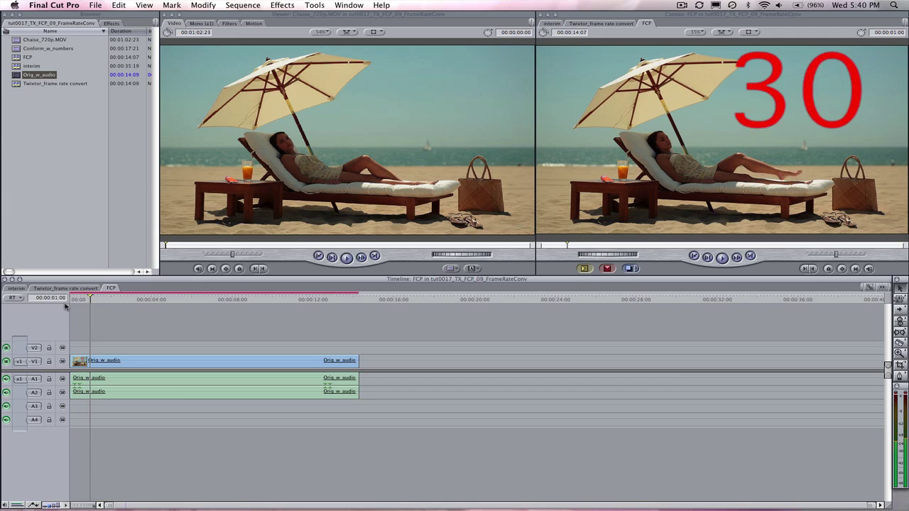
pyautogui.press('Right')
pyautogui.press('Right')
pyautogui.press('Right')
pyautogui.press('Right')
pyautogui.press('Right')
pyautogui.press('Right')
pyautogui.press('Right')
pyautogui.press('Right')
pyautogui.press('Right')
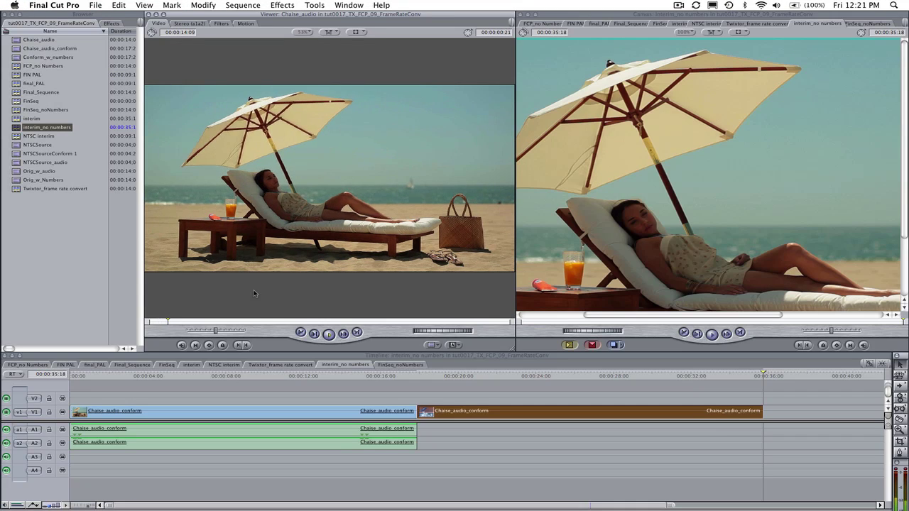
# Replay the Chaise_audio clip in the Viewer, then switch to the Finder desktop.
pyautogui.press('space')
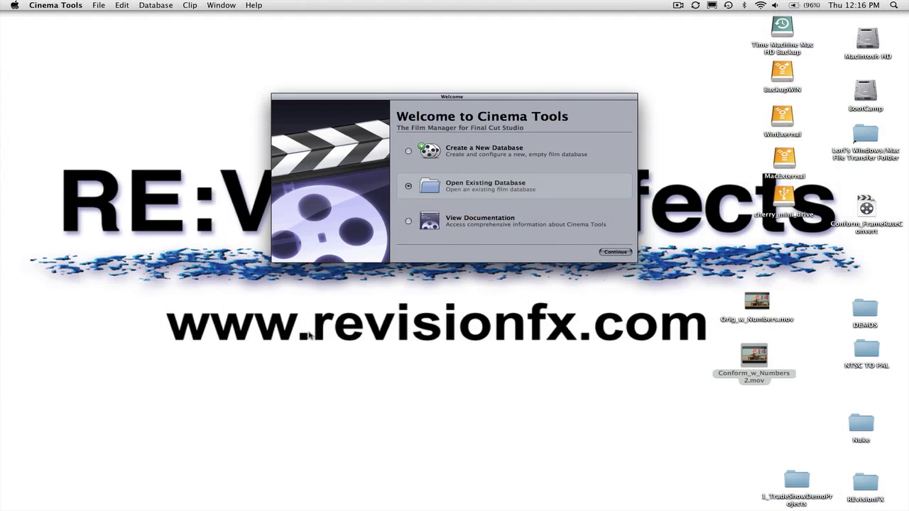
pyautogui.click(408, 151)
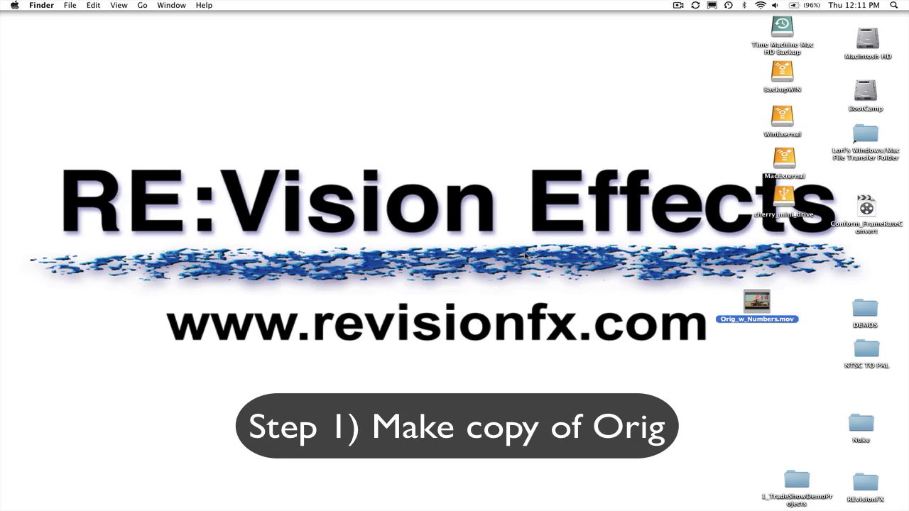
# Copy and paste Orig_w_Numbers.mov on the desktop, naming the duplicate Conform_w_Numbers 2.mov.
pyautogui.click(94, 8)
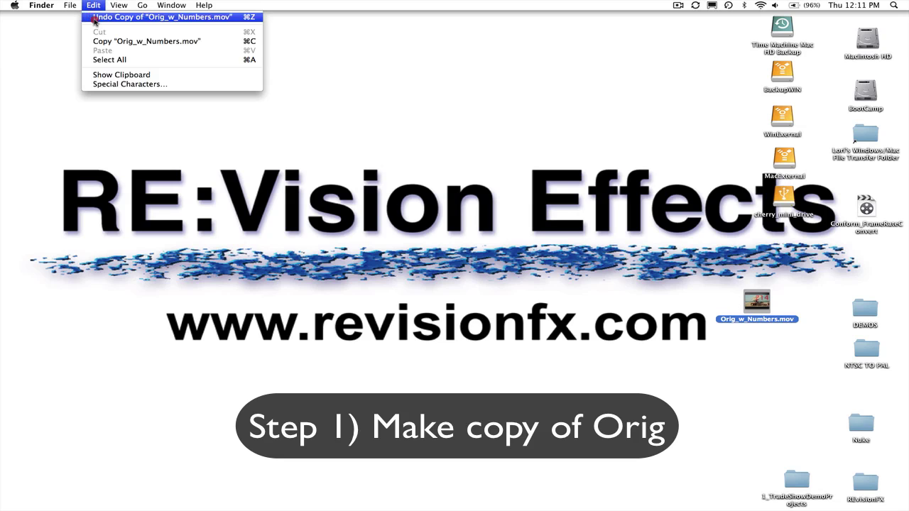
pyautogui.click(98, 41)
pyautogui.click(93, 6)
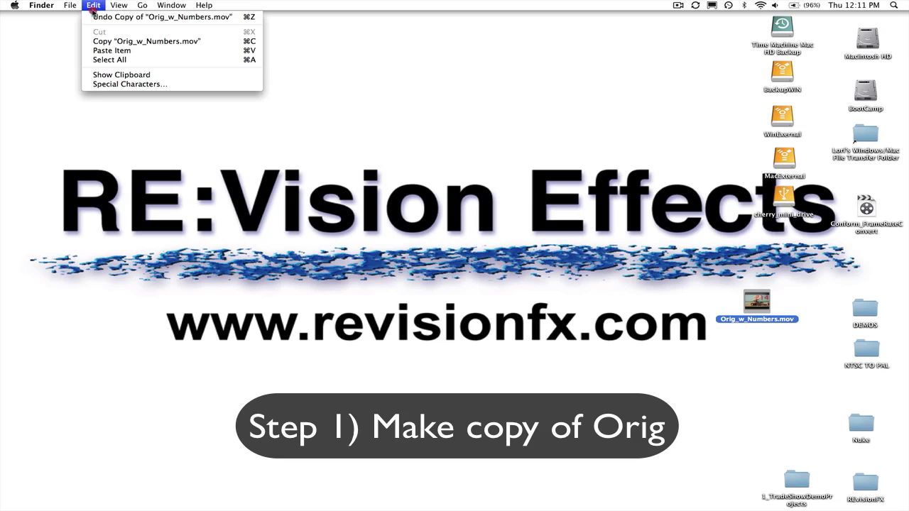
pyautogui.click(112, 50)
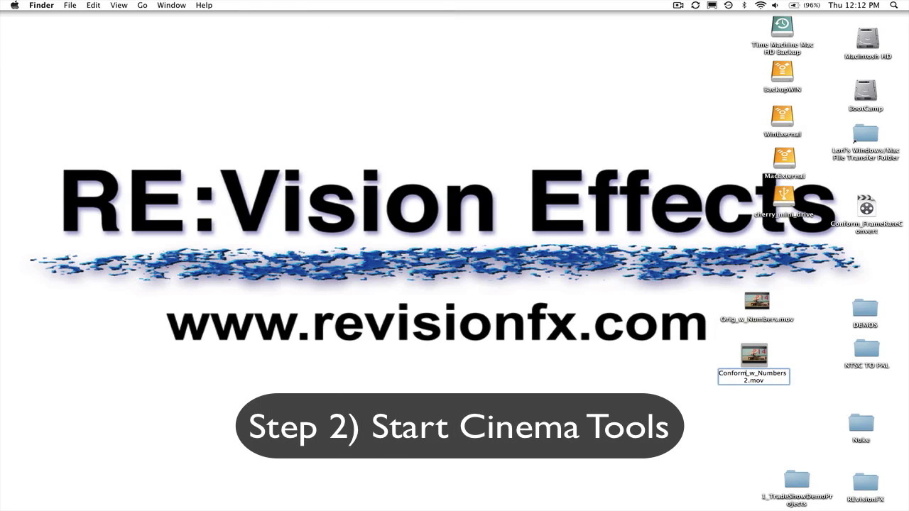
pyautogui.press('Return')
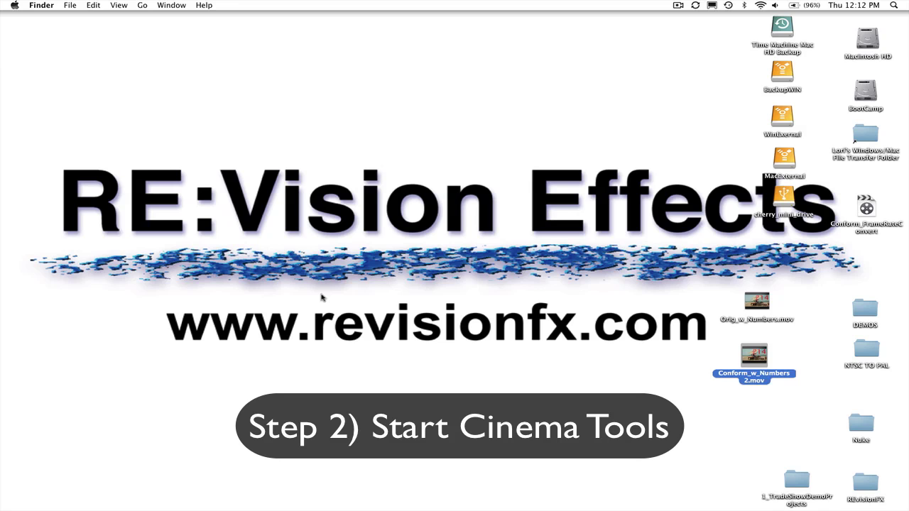
pyautogui.moveTo(254, 506)
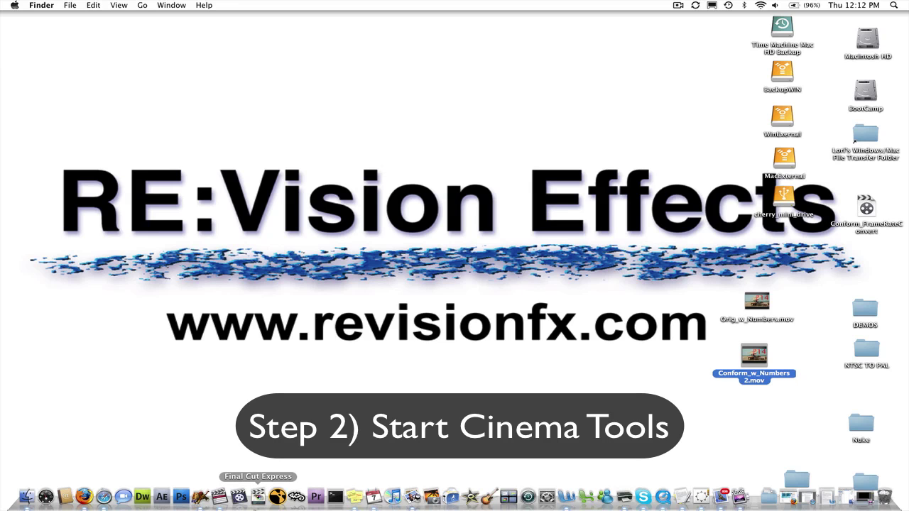
# Launch Cinema Tools and create the Conform_FRC database with default 35mm 4p, 30 NDF settings.
pyautogui.click(238, 497)
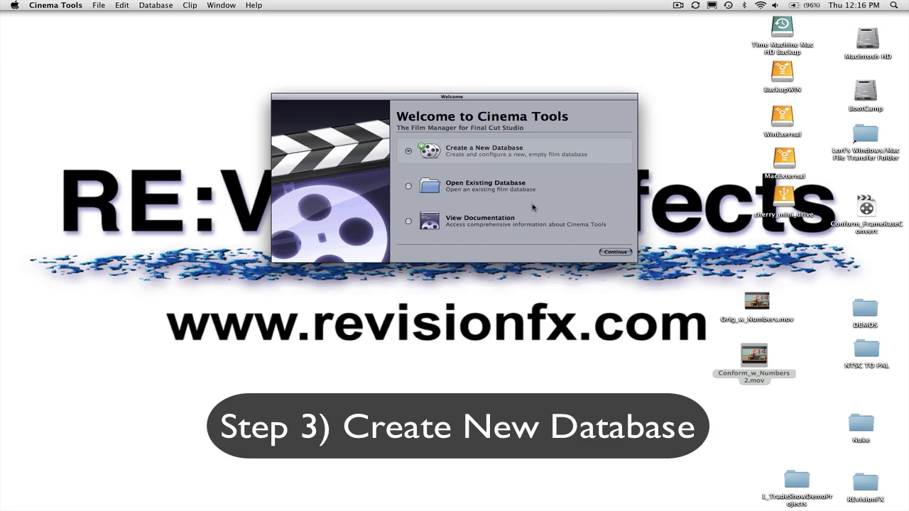
pyautogui.click(617, 253)
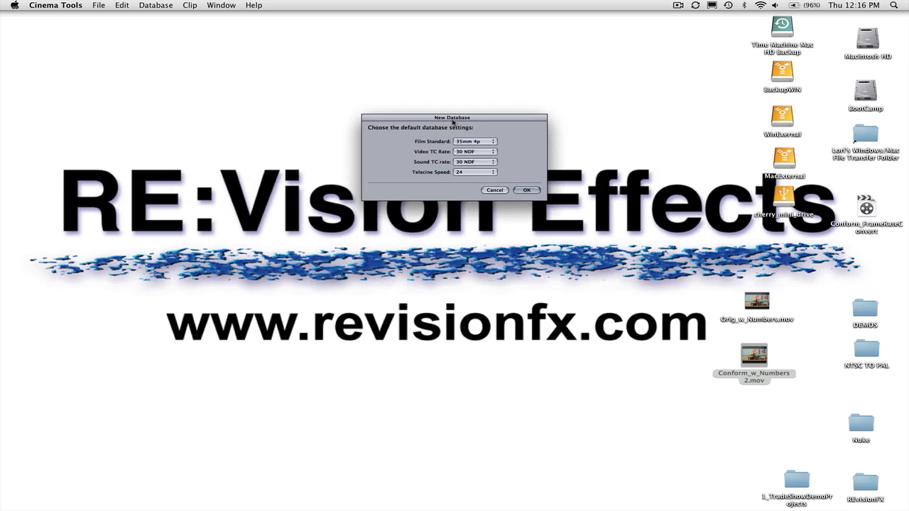
pyautogui.click(526, 191)
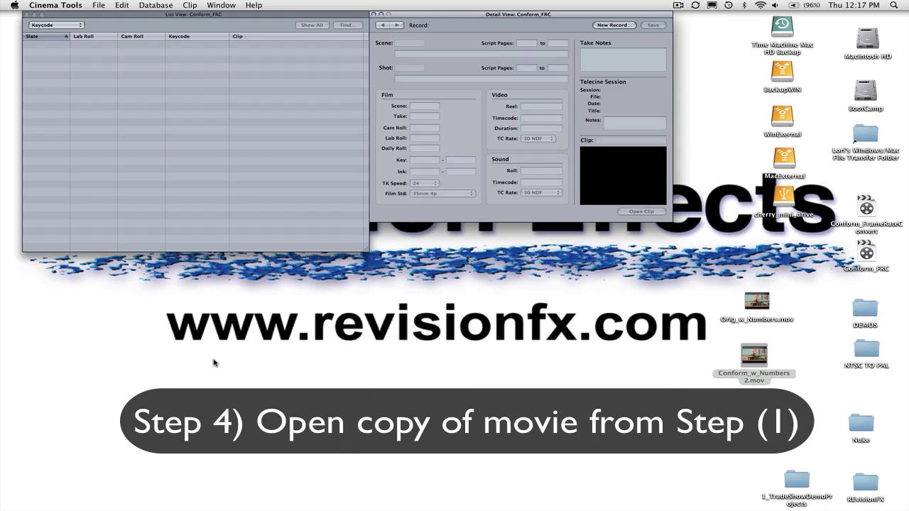
# Open Chaise_audio.mov in a Cinema Tools clip window.
pyautogui.click(97, 5)
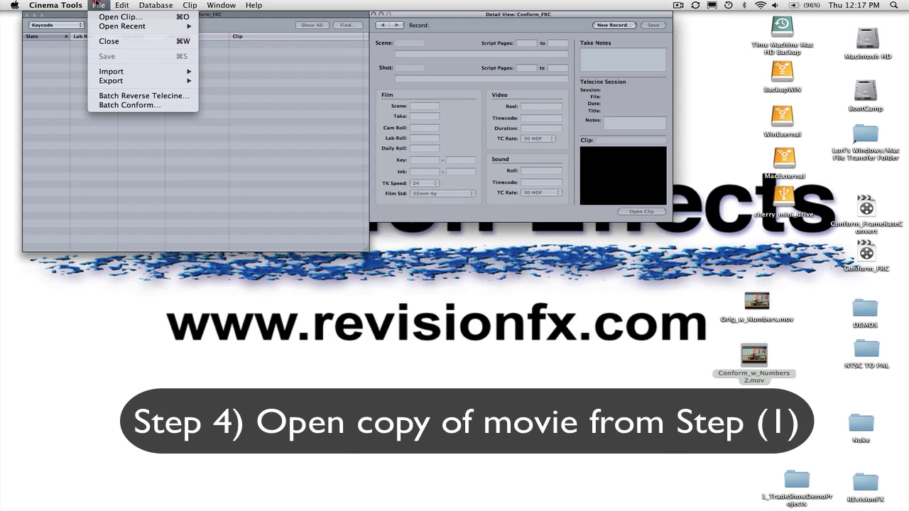
pyautogui.click(112, 16)
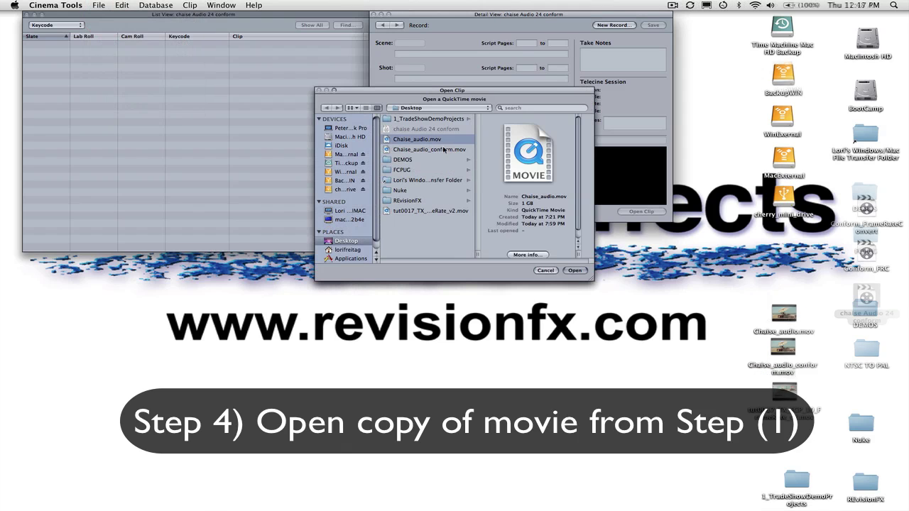
pyautogui.click(577, 272)
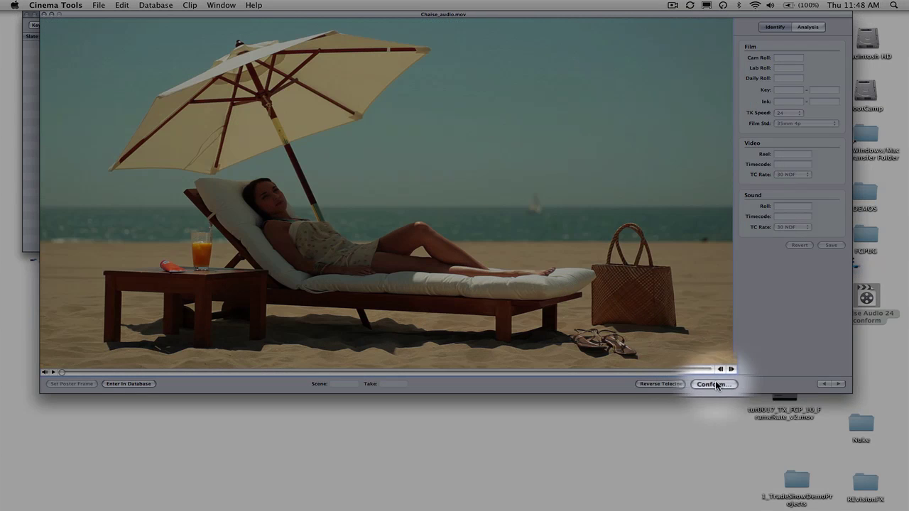
# Conform the clip from 30 fps to 24.0 fps.
pyautogui.click(713, 383)
pyautogui.click(415, 157)
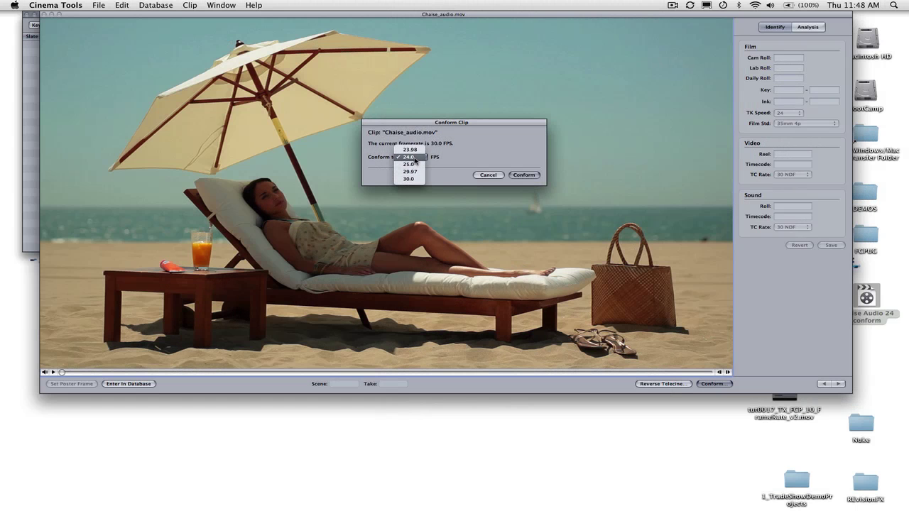
pyautogui.click(416, 157)
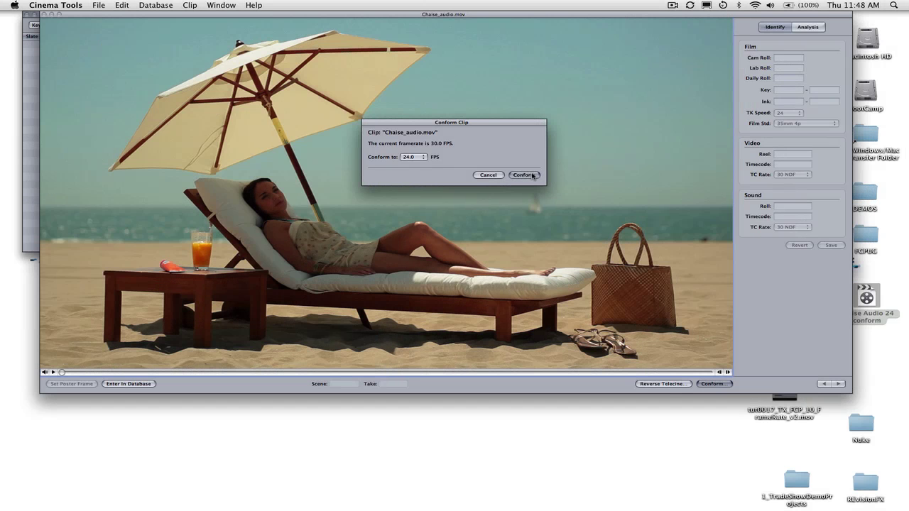
pyautogui.click(525, 174)
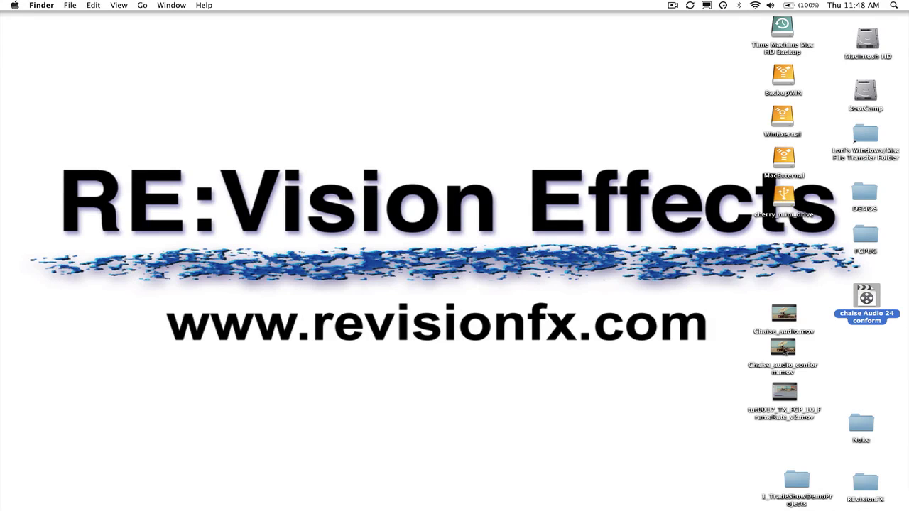
# Open Chaise_audio_conform.mov in QuickTime Player and play it back.
pyautogui.doubleClick(783, 348)
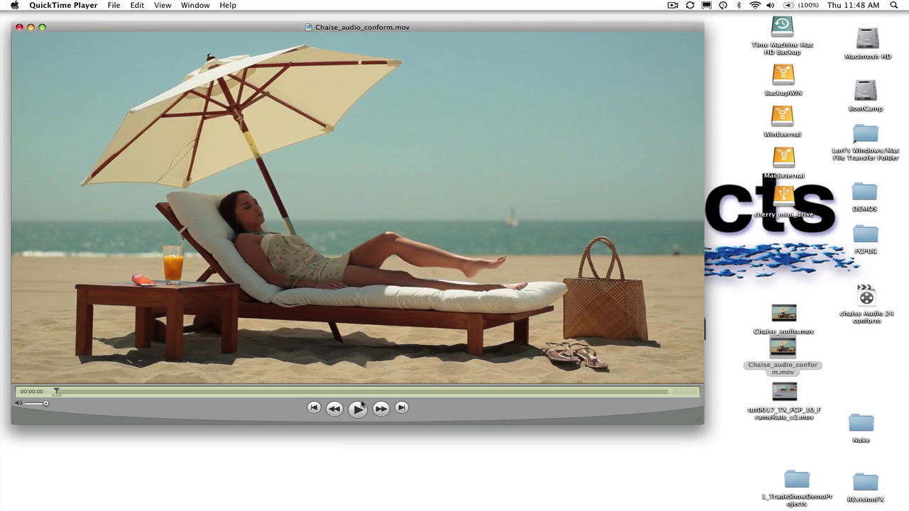
pyautogui.click(358, 408)
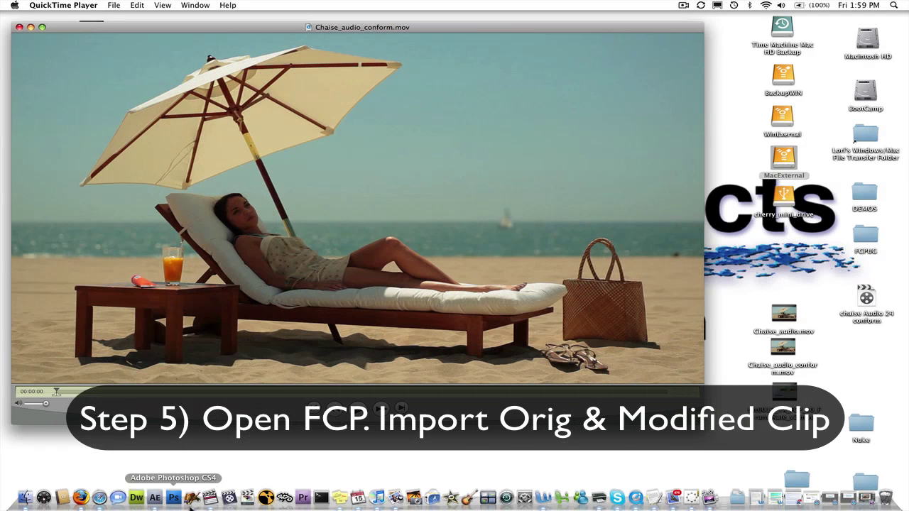
# Import Chaise_audio.mov and Chaise_audio_conform.mov into the Final Cut Pro project.
pyautogui.click(210, 497)
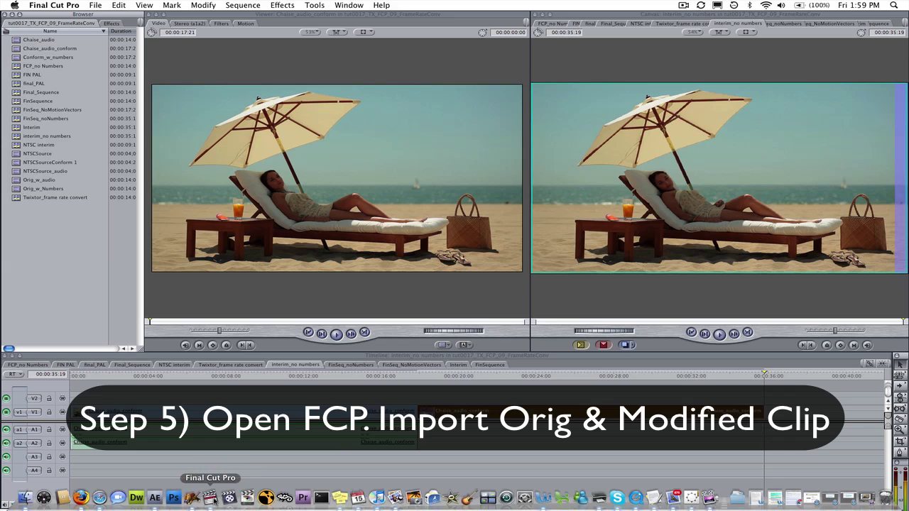
pyautogui.click(95, 5)
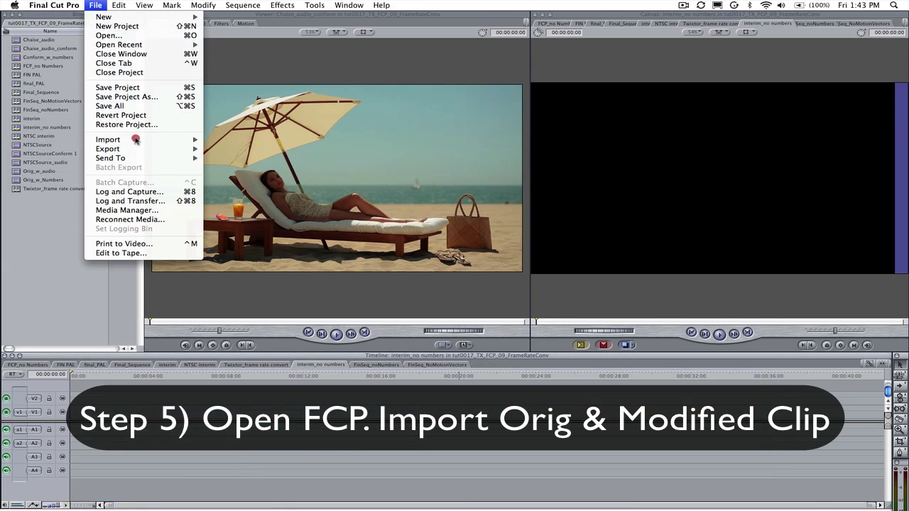
pyautogui.moveTo(133, 139)
pyautogui.click(223, 139)
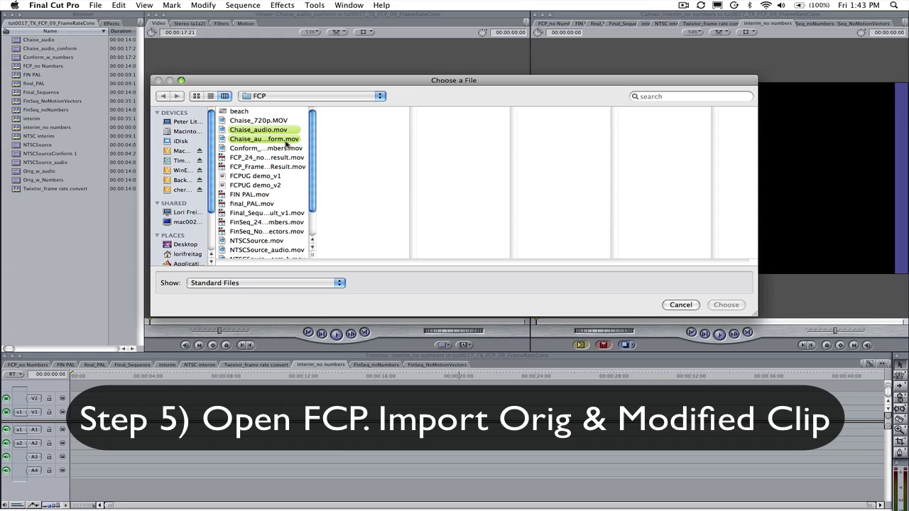
pyautogui.click(287, 131)
pyautogui.keyDown('shift'); pyautogui.click(287, 139); pyautogui.keyUp('shift')
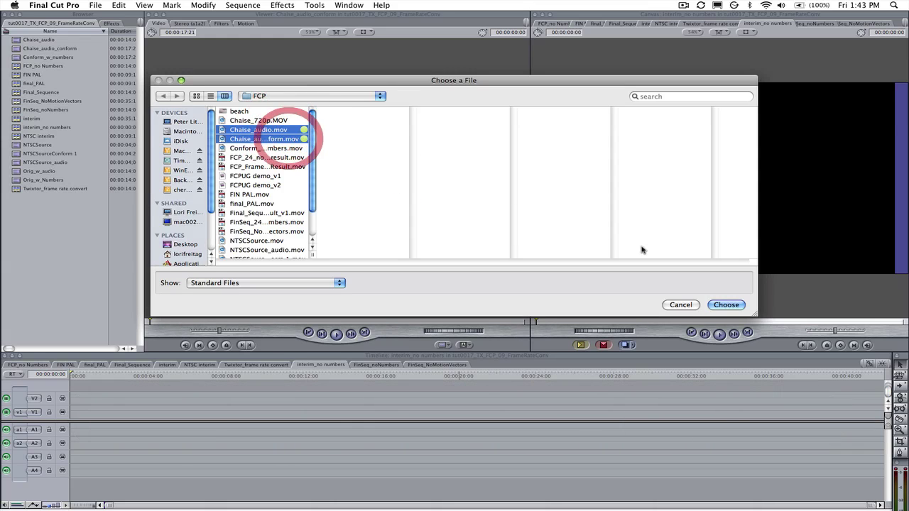
pyautogui.click(726, 304)
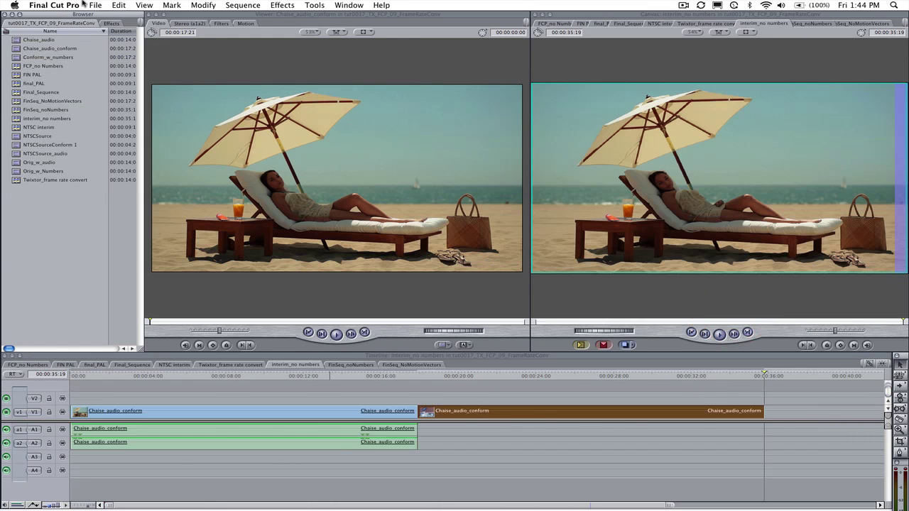
pyautogui.click(95, 5)
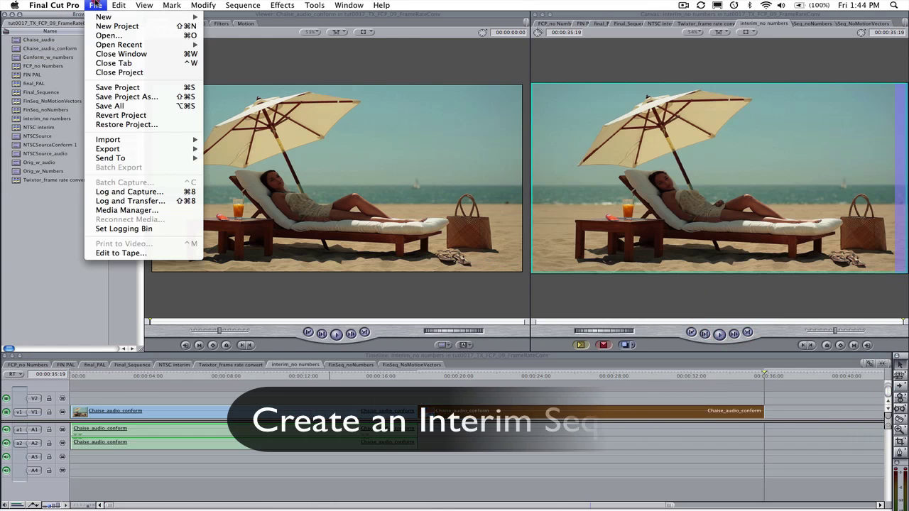
# Create a new sequence named Interim.
pyautogui.moveTo(185, 15)
pyautogui.click(228, 20)
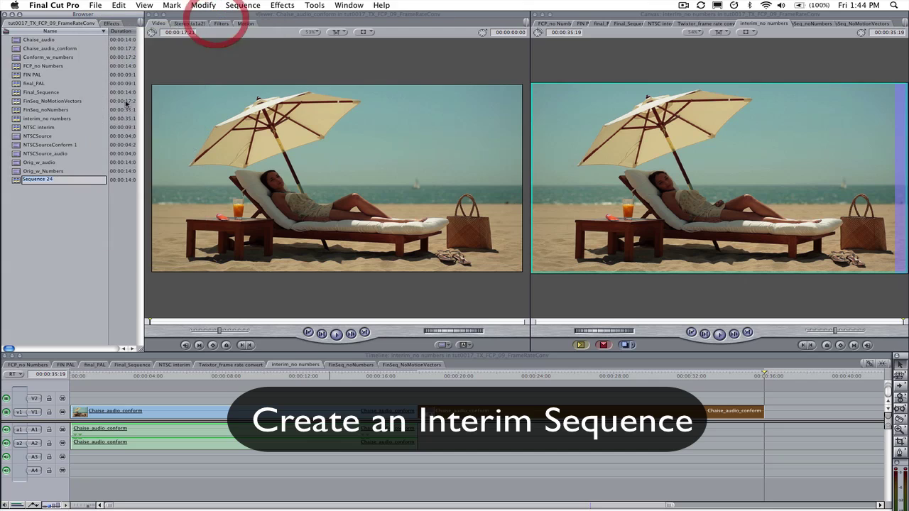
pyautogui.write('Interi')
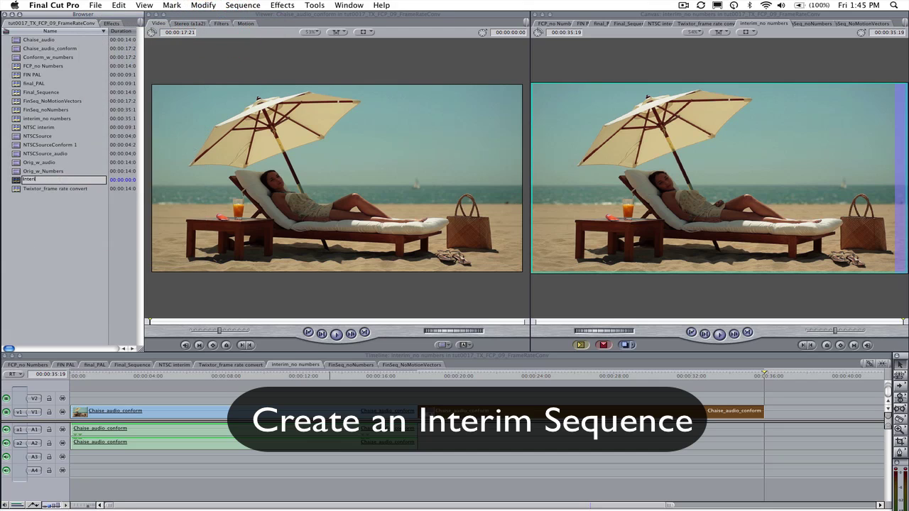
pyautogui.write('m')
pyautogui.press('Return')
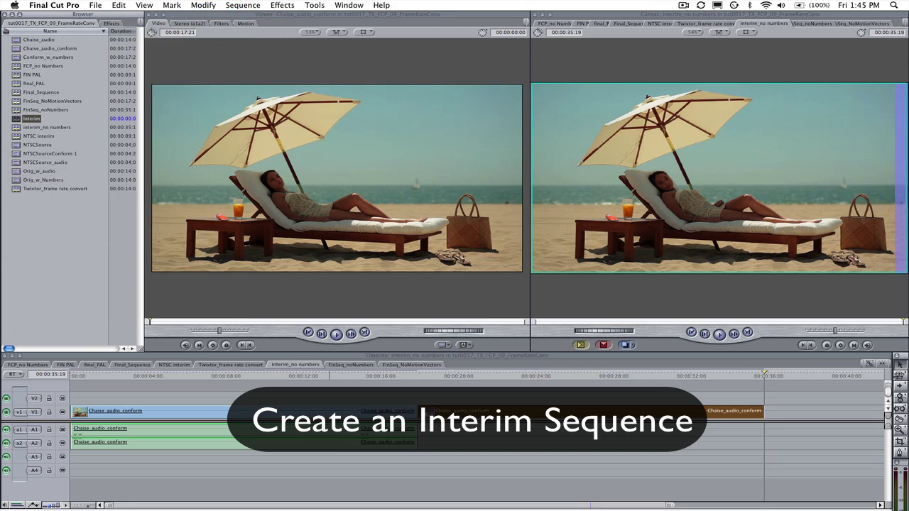
# Edit Chaise_audio_conform into Interim twice, matching sequence settings to the clip.
pyautogui.doubleClick(16, 118)
pyautogui.moveTo(21, 49); pyautogui.dragTo(554, 158)
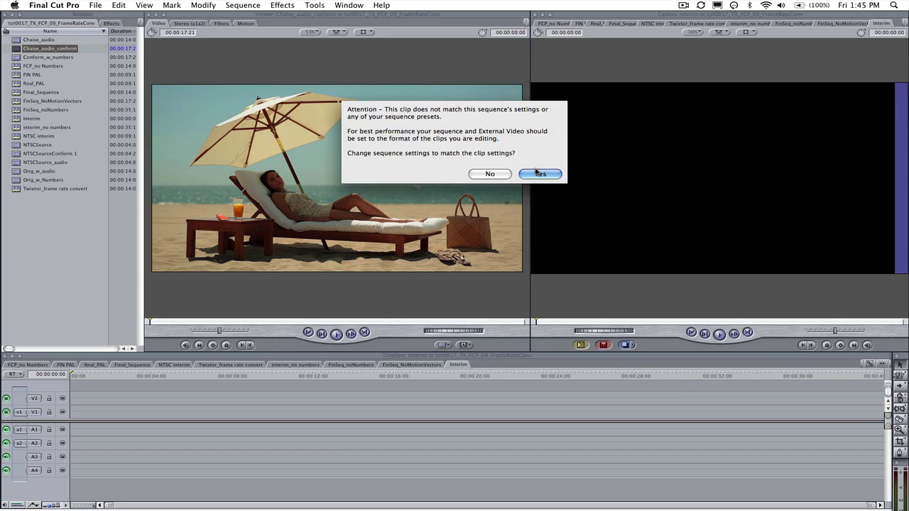
pyautogui.click(553, 176)
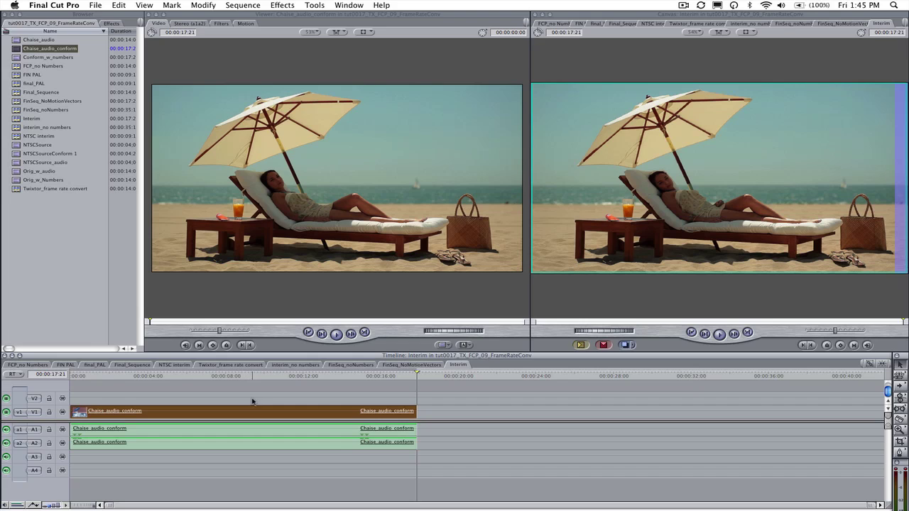
pyautogui.press('F10')
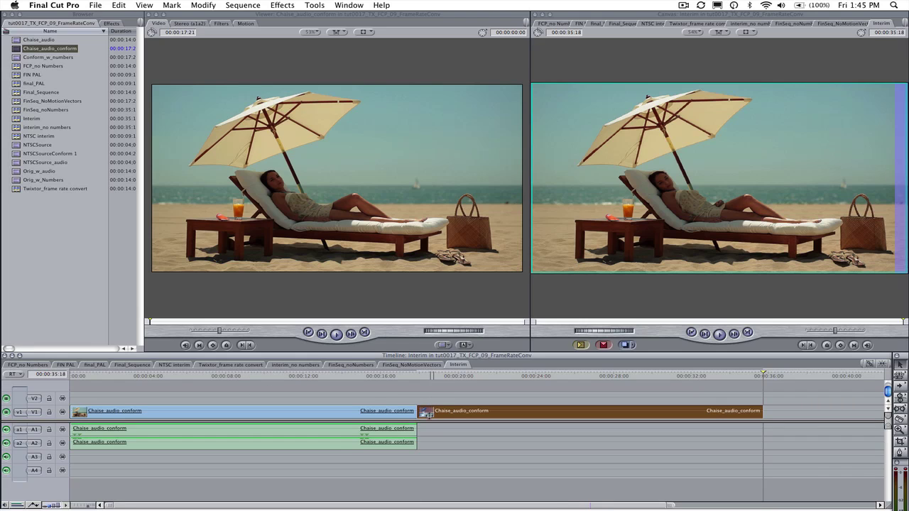
# Create a sequence named FinSequence and nest the Interim sequence in it with matching settings.
pyautogui.click(149, 353)
pyautogui.click(95, 4)
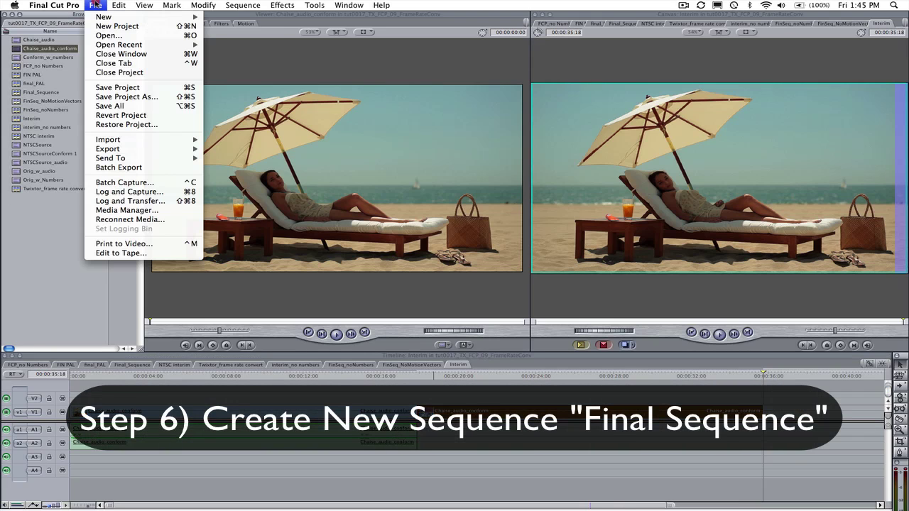
pyautogui.moveTo(113, 18)
pyautogui.click(234, 19)
pyautogui.write('FinSeq')
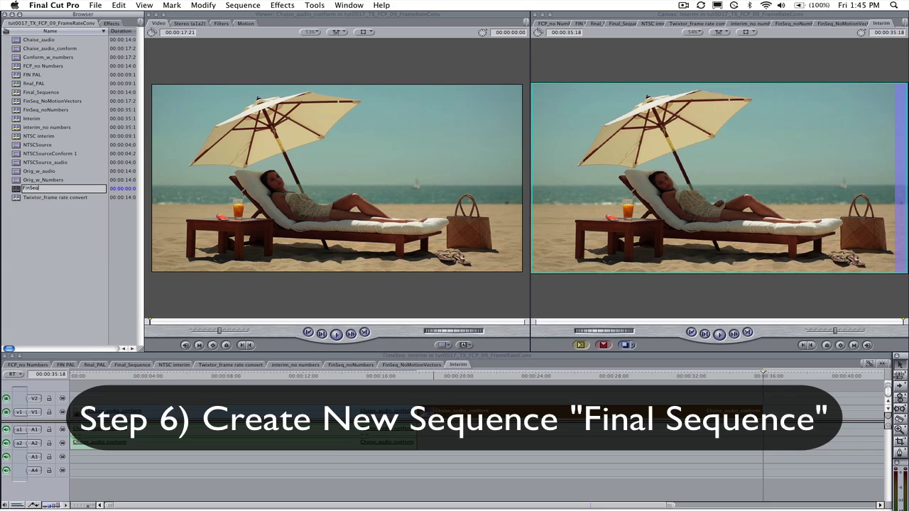
pyautogui.write('uence')
pyautogui.press('Return')
pyautogui.press('Return')
pyautogui.moveTo(39, 127); pyautogui.dragTo(540, 175)
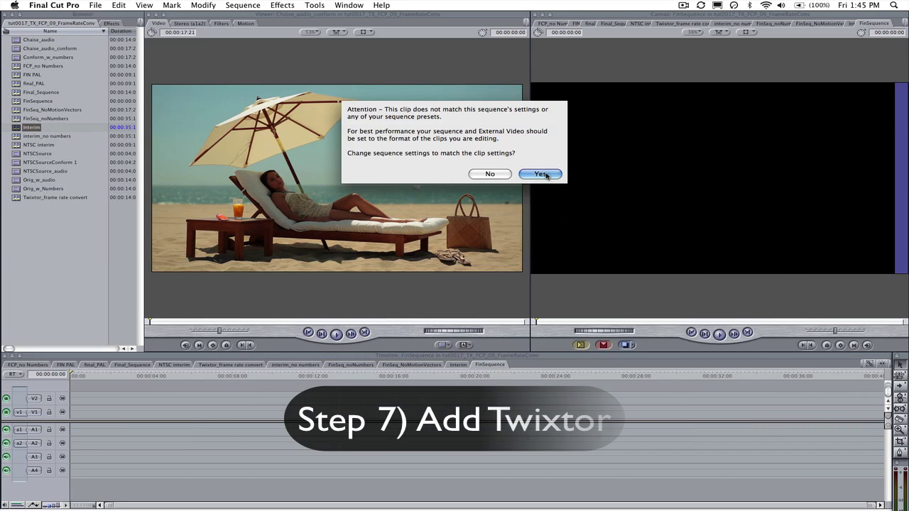
pyautogui.click(540, 174)
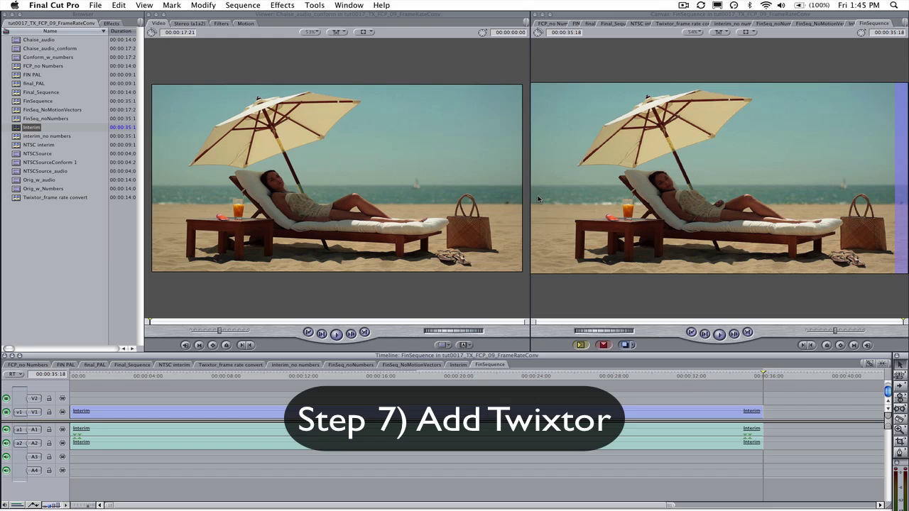
# Apply the Twixtor 4.5 FxPlug filter to the Interim clip on V1.
pyautogui.click(110, 23)
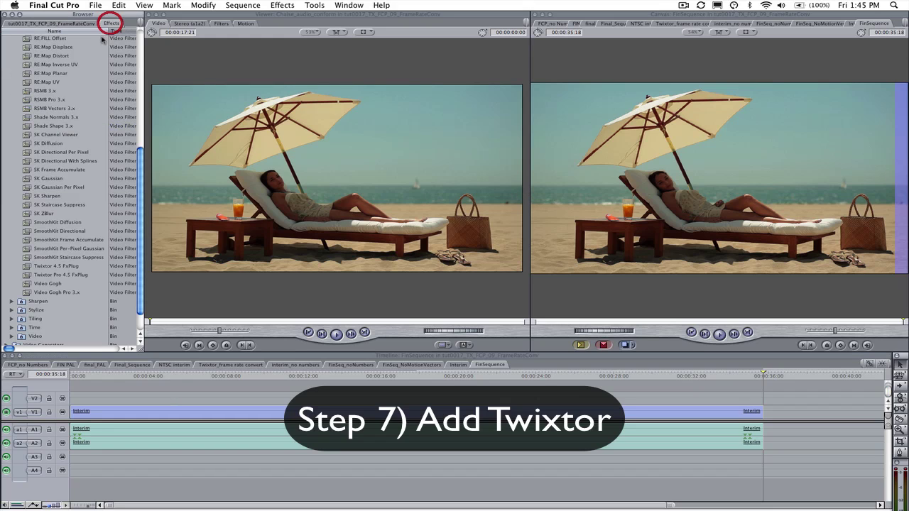
pyautogui.moveTo(27, 266); pyautogui.dragTo(262, 429)
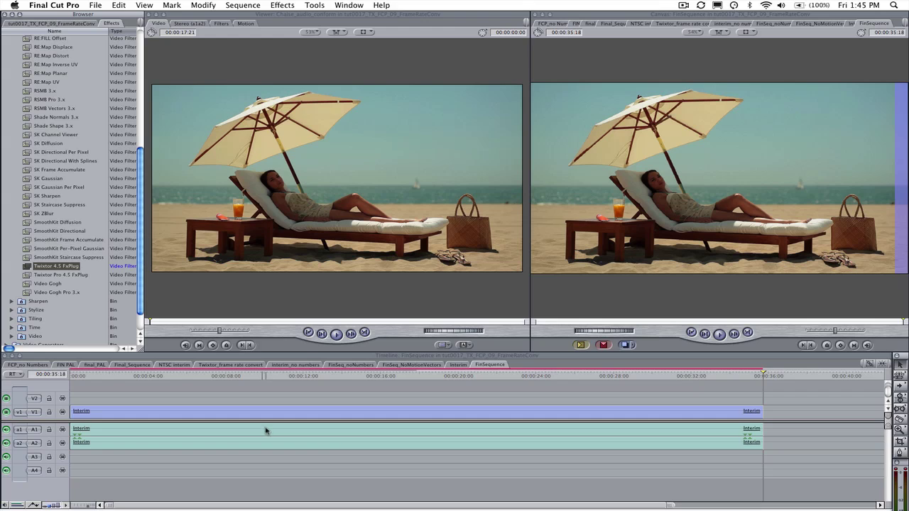
pyautogui.doubleClick(340, 411)
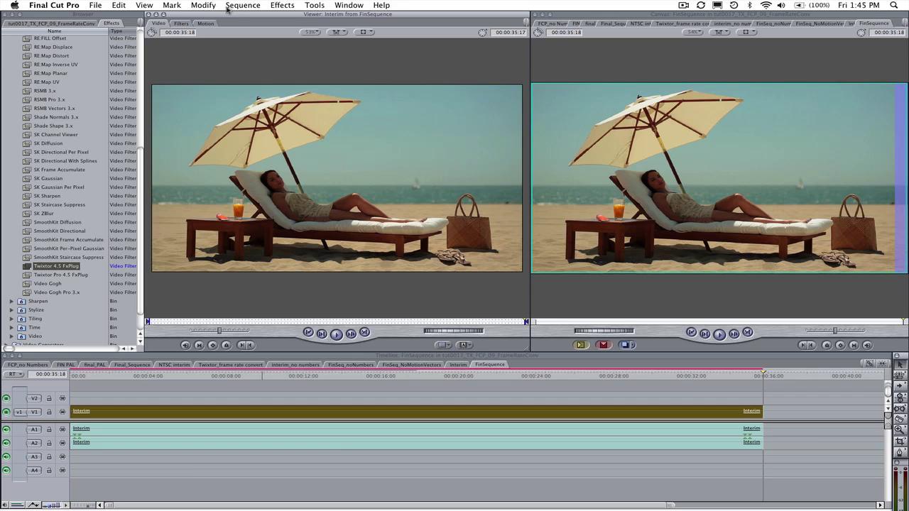
# Set Twixtor's Time Remap Mode to Speed with a Speed % of 125.
pyautogui.click(182, 24)
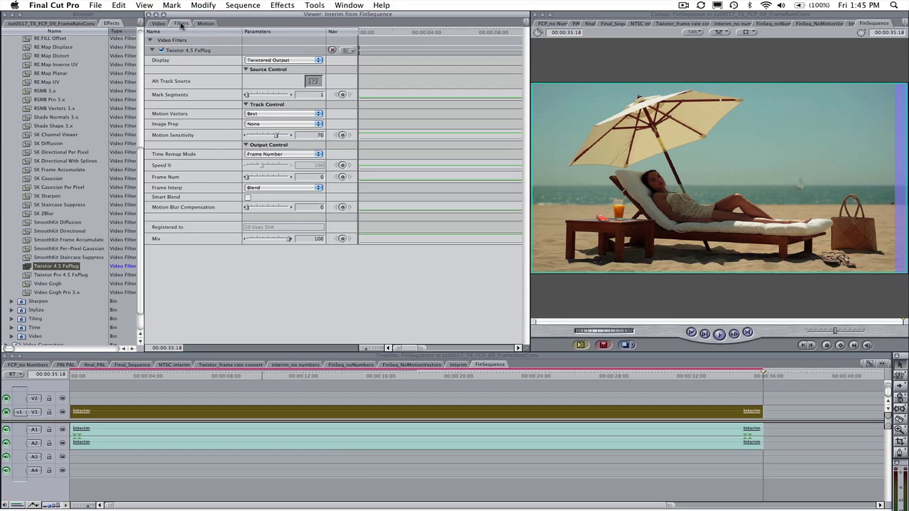
pyautogui.click(271, 155)
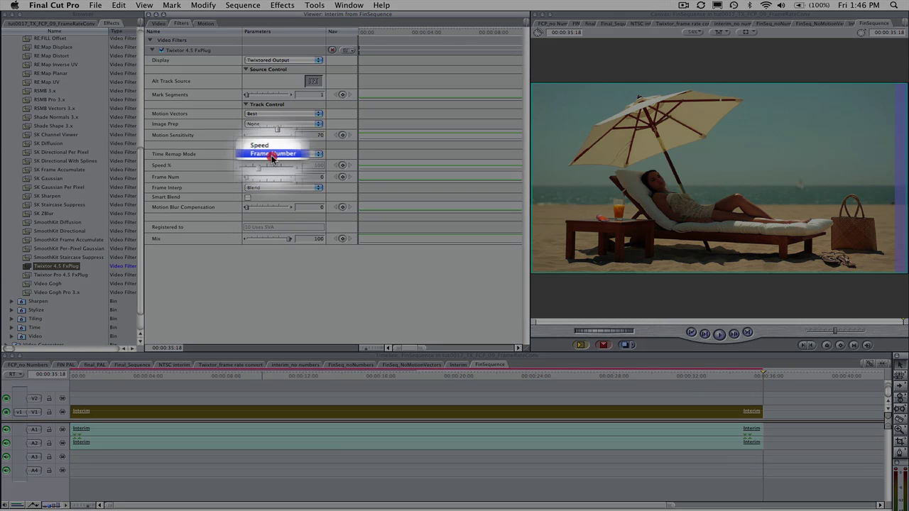
pyautogui.click(274, 146)
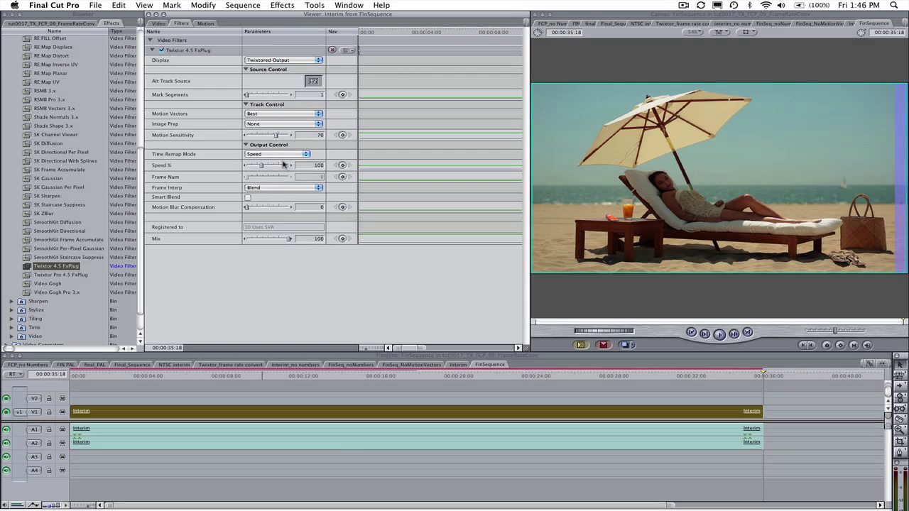
pyautogui.click(316, 165)
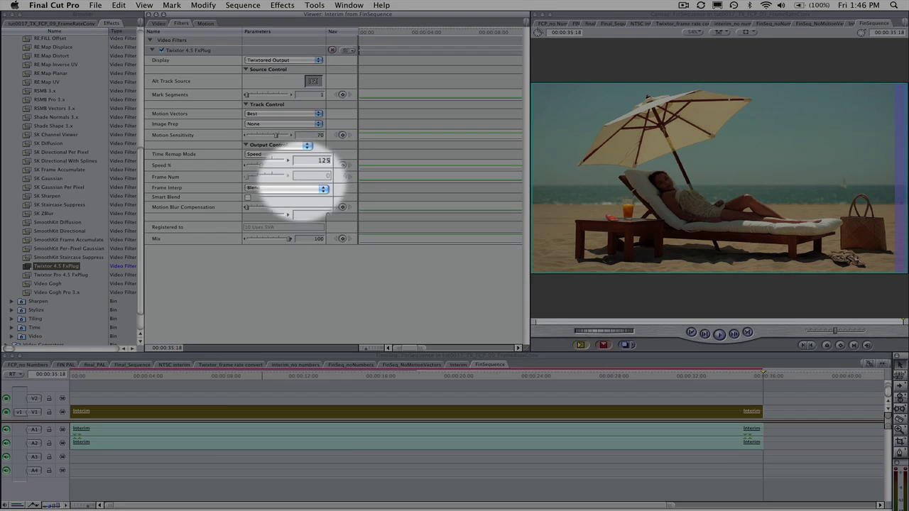
pyautogui.press('Return')
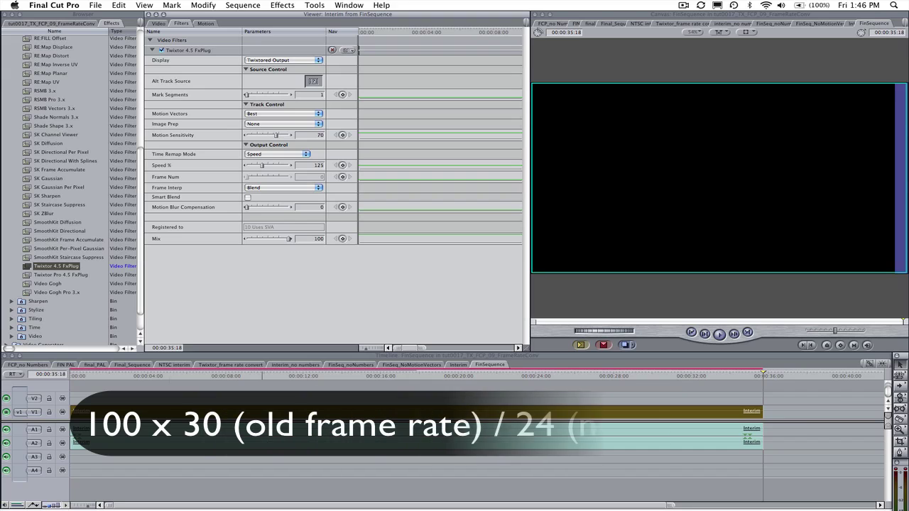
pyautogui.click(161, 377)
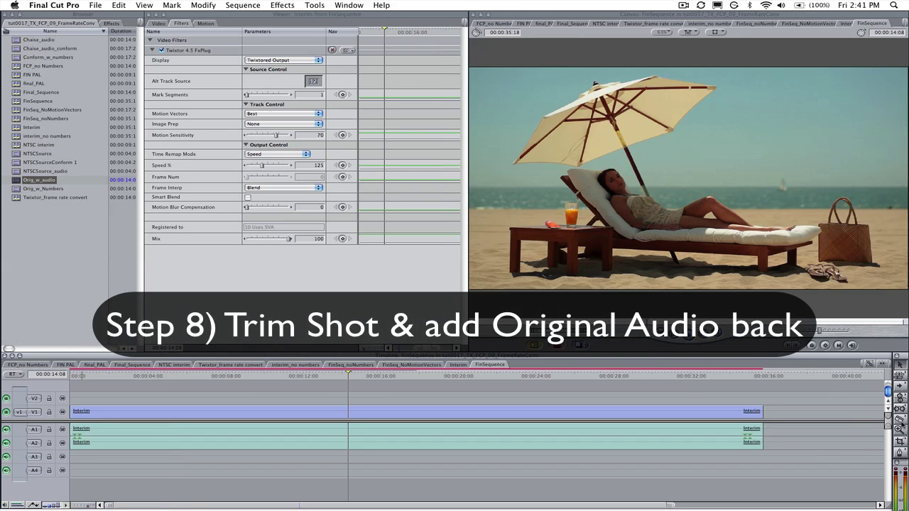
# Split the Interim clip at the playhead and delete the second half with its audio.
pyautogui.click(899, 420)
pyautogui.click(350, 412)
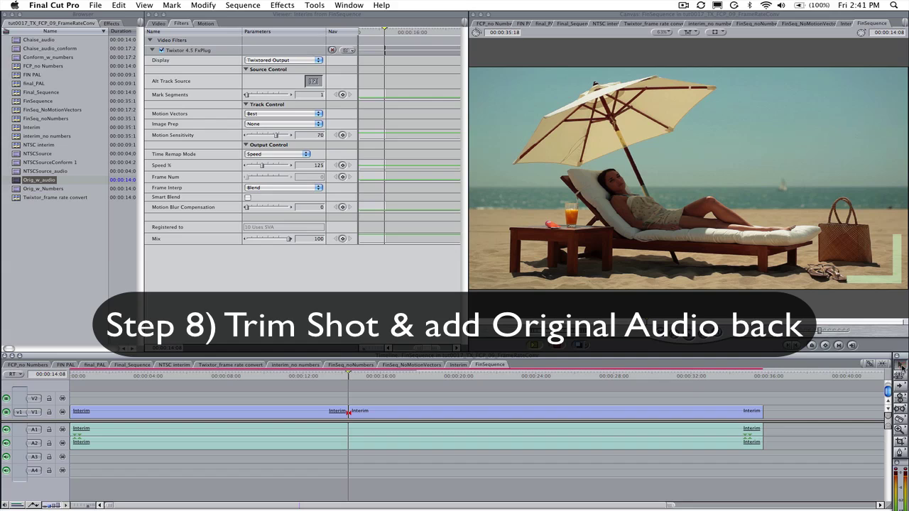
pyautogui.click(462, 416)
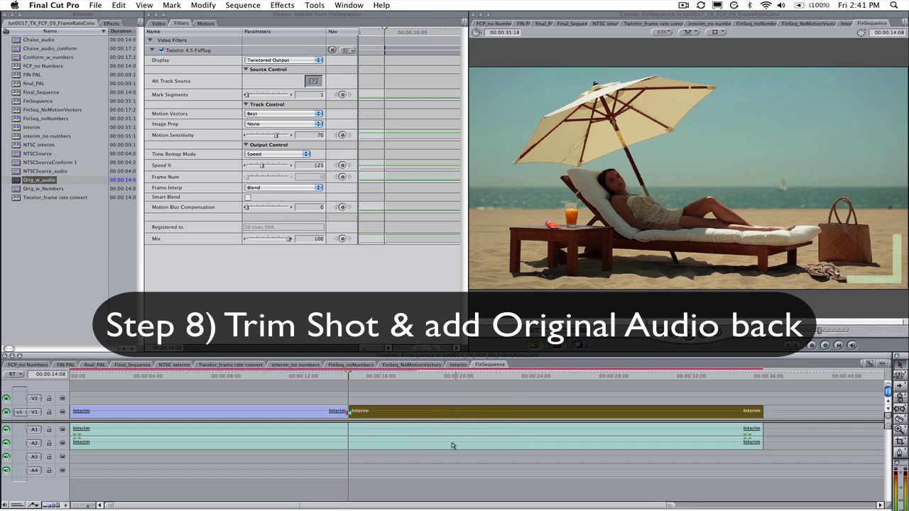
pyautogui.keyDown('super'); pyautogui.click(450, 434); pyautogui.keyUp('super')
pyautogui.press('Delete')
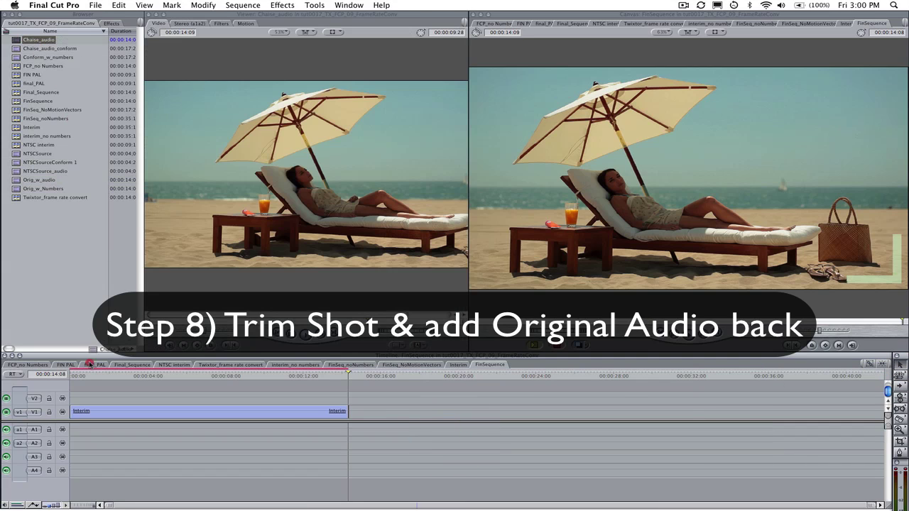
# Add Orig_w_audio, delete its video and move its audio onto tracks A1/A2.
pyautogui.moveTo(90, 364); pyautogui.dragTo(142, 427)
pyautogui.click(148, 393)
pyautogui.press('Delete')
pyautogui.moveTo(294, 458); pyautogui.dragTo(294, 436)
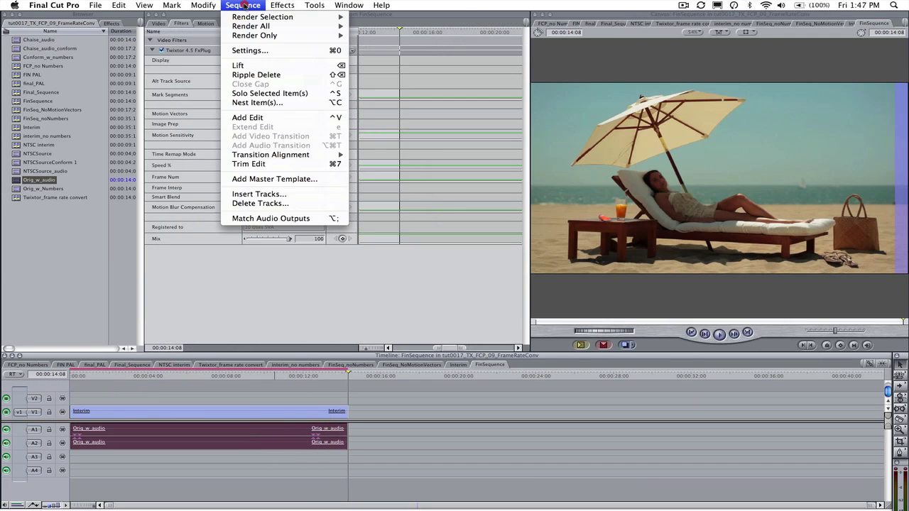
pyautogui.moveTo(257, 15)
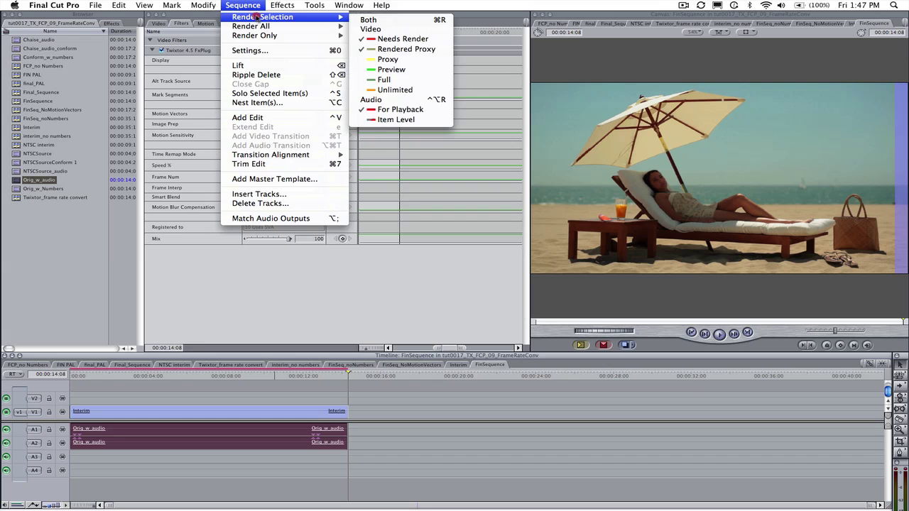
# Render both video and audio with Sequence > Render Selection > Both.
pyautogui.click(366, 19)
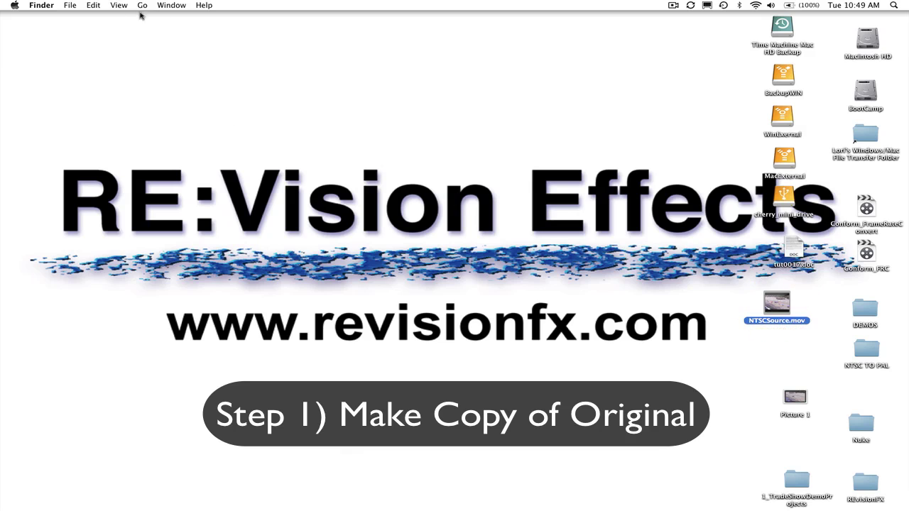
# Copy NTSCSource.mov and paste it as NTSCSource 2.mov on the desktop.
pyautogui.click(92, 5)
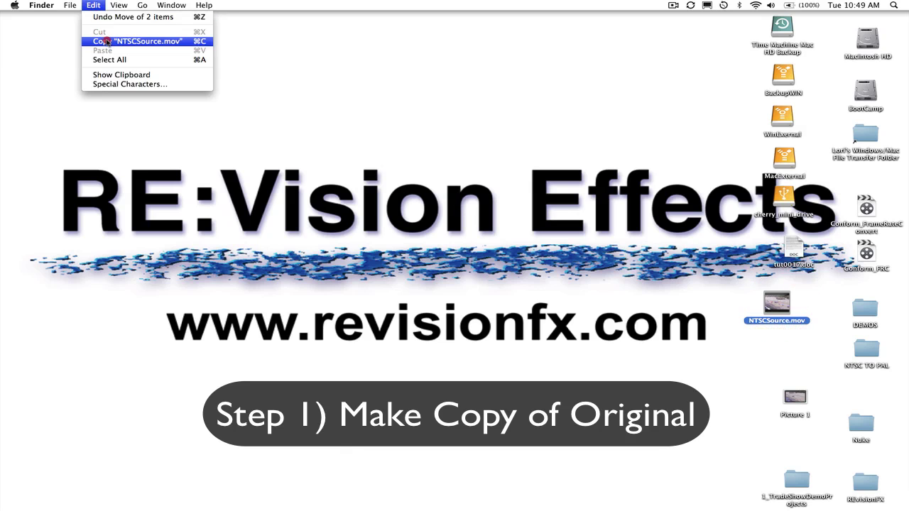
pyautogui.click(105, 41)
pyautogui.click(92, 5)
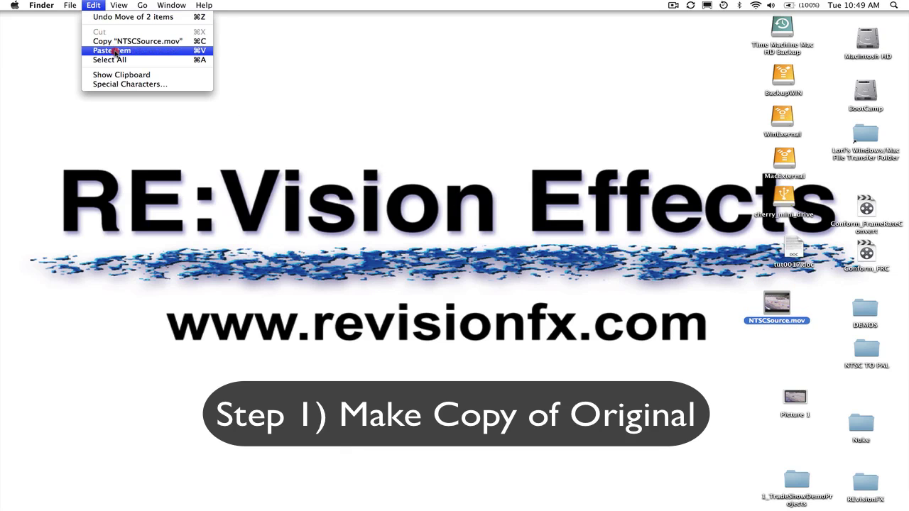
pyautogui.click(114, 52)
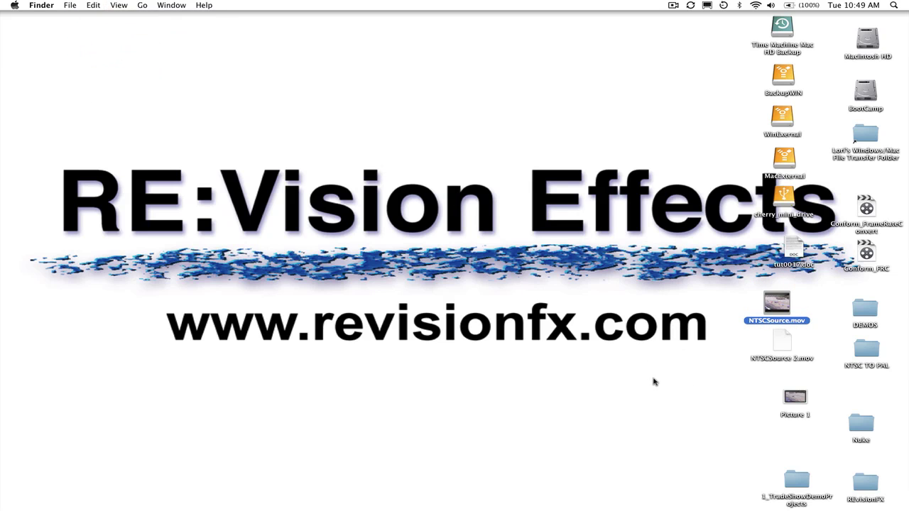
# Launch Cinema Tools and open the NTSCSource 2.mov clip.
pyautogui.moveTo(189, 497)
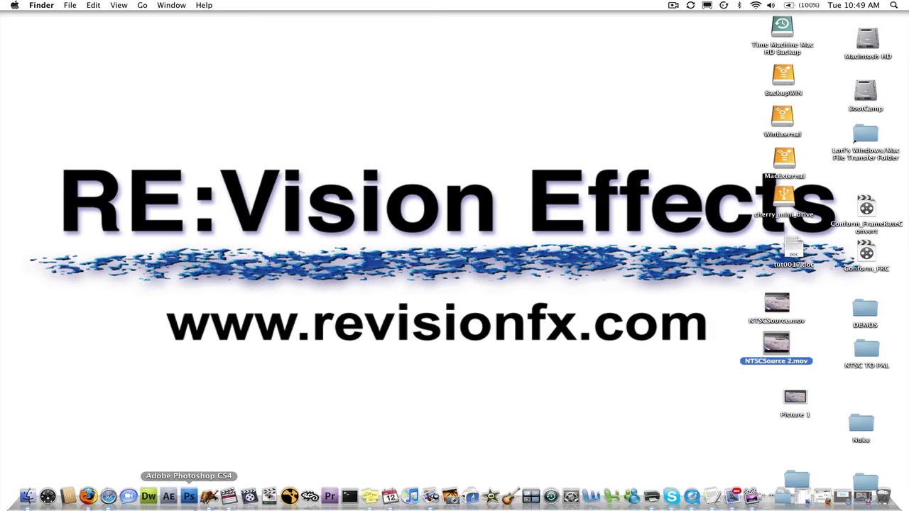
pyautogui.click(249, 496)
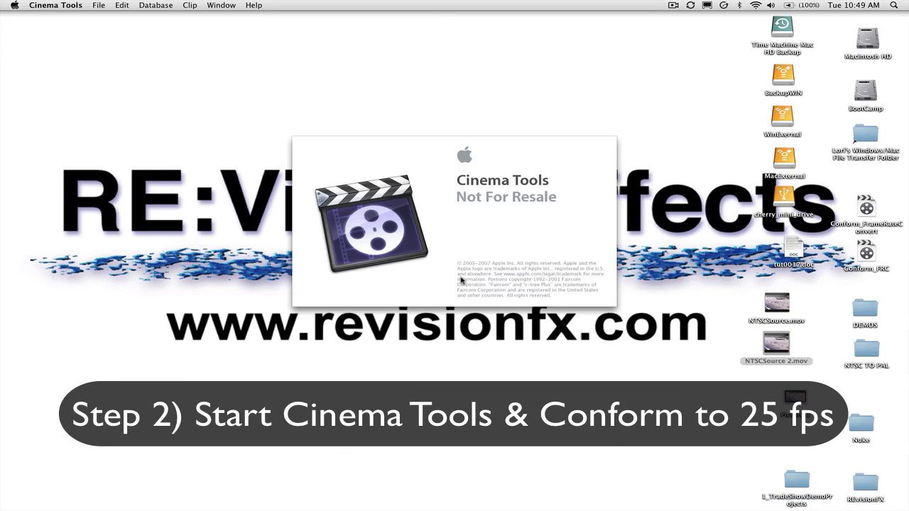
pyautogui.click(97, 5)
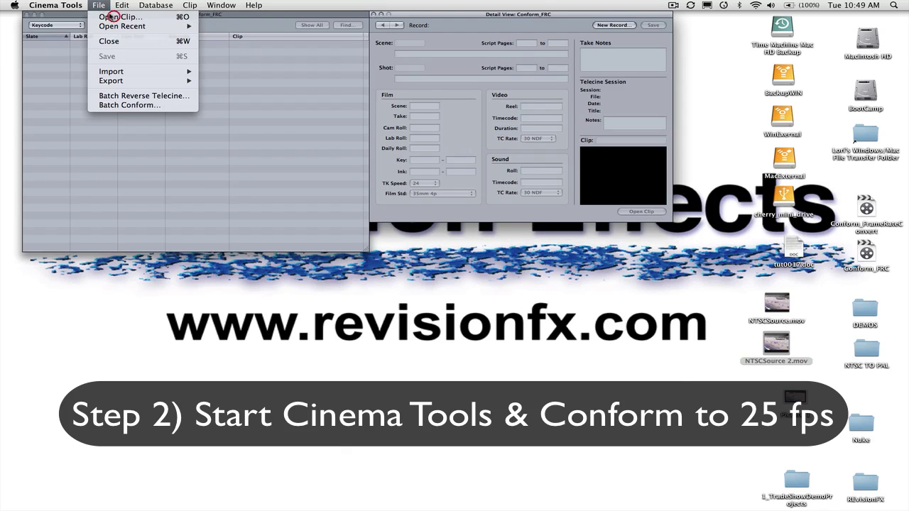
pyautogui.click(117, 17)
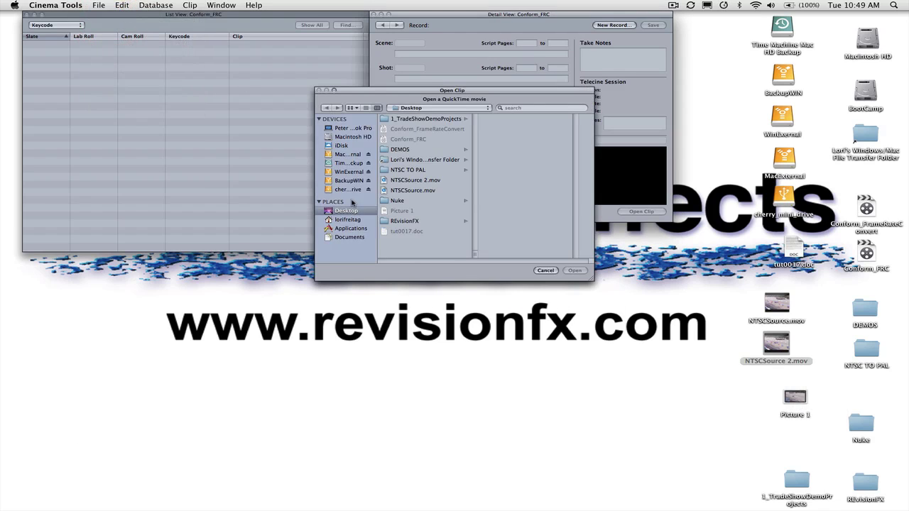
pyautogui.click(418, 181)
pyautogui.click(575, 271)
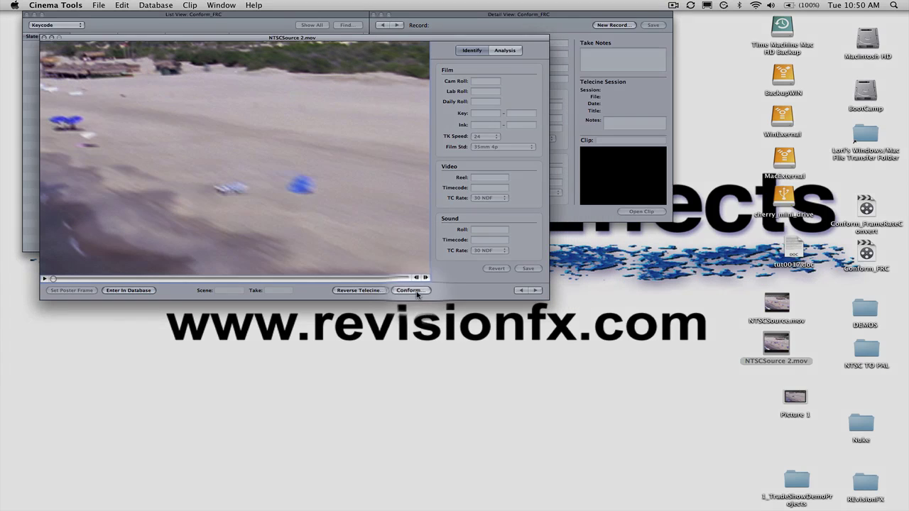
# Conform the clip's frame rate from 29.97 to 25 fps.
pyautogui.click(416, 291)
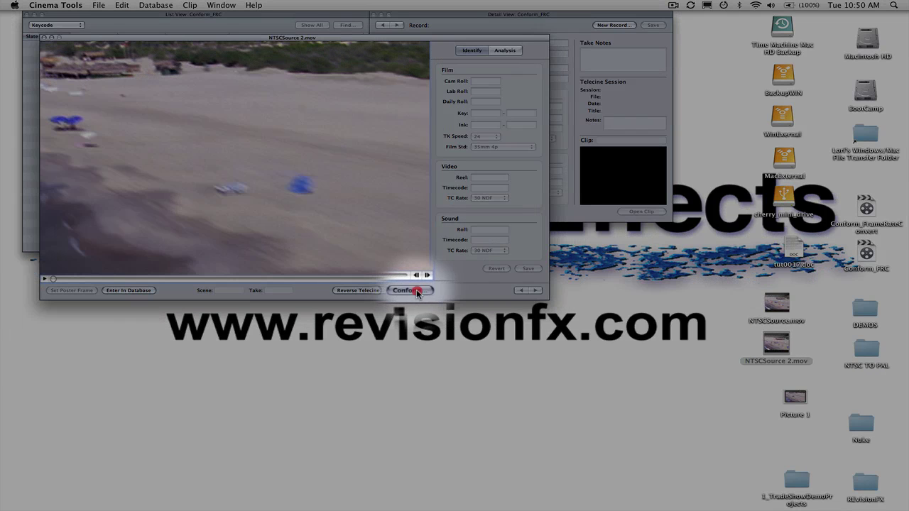
pyautogui.click(411, 157)
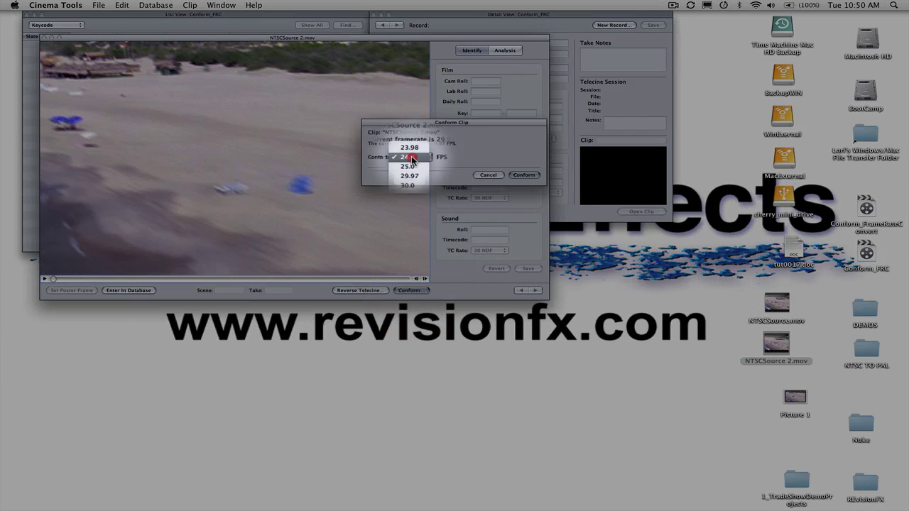
pyautogui.click(411, 157)
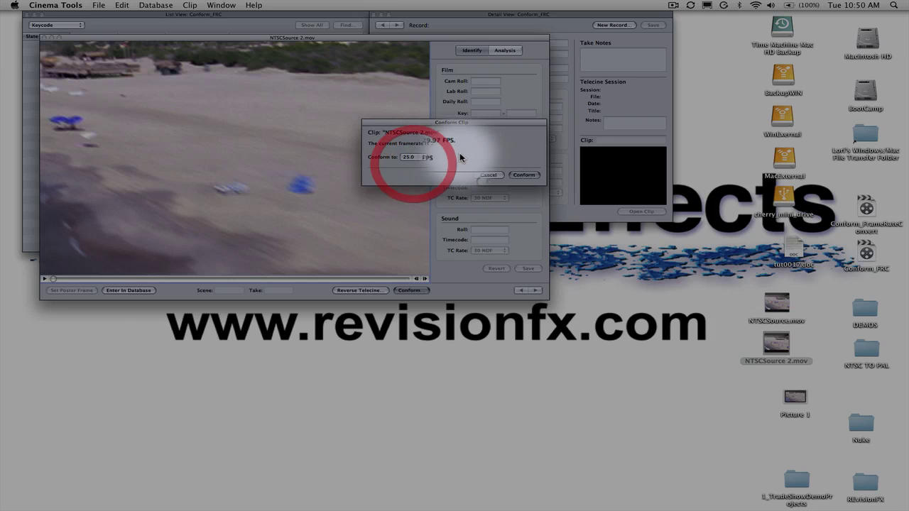
pyautogui.click(524, 175)
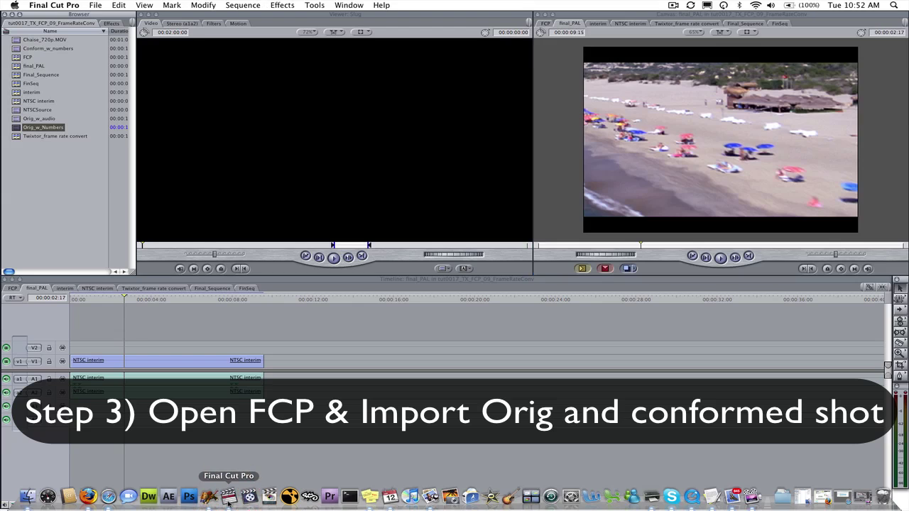
# Import NTSCSource.mov and the conformed copy into the Final Cut Pro project.
pyautogui.click(95, 5)
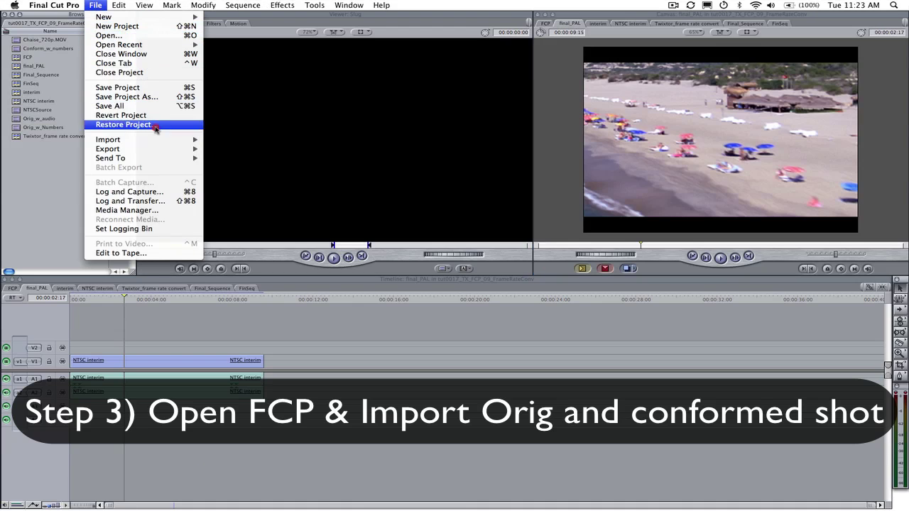
pyautogui.moveTo(159, 140)
pyautogui.click(240, 139)
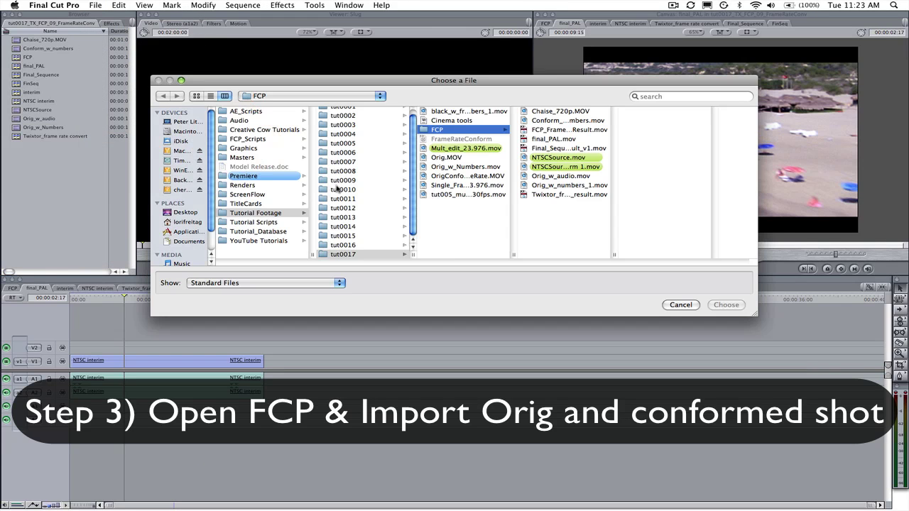
pyautogui.click(556, 164)
pyautogui.keyDown('shift'); pyautogui.click(565, 168); pyautogui.keyUp('shift')
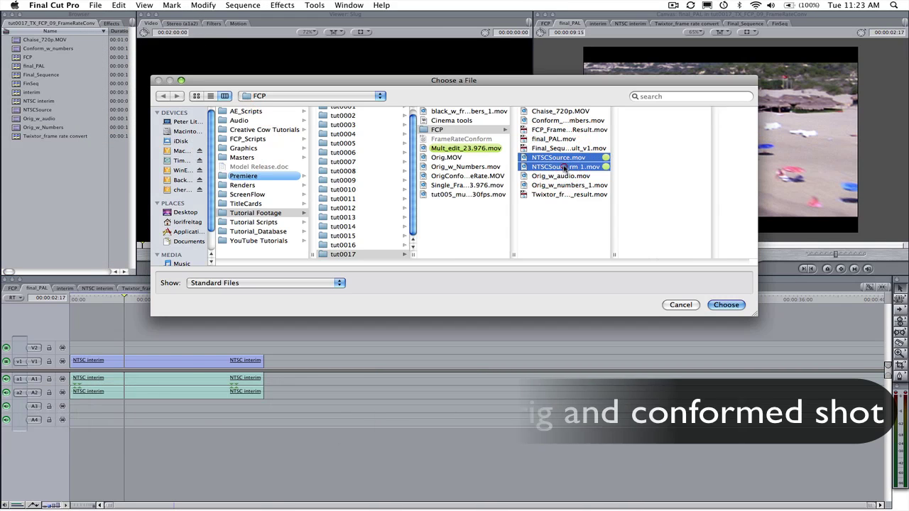
pyautogui.click(726, 304)
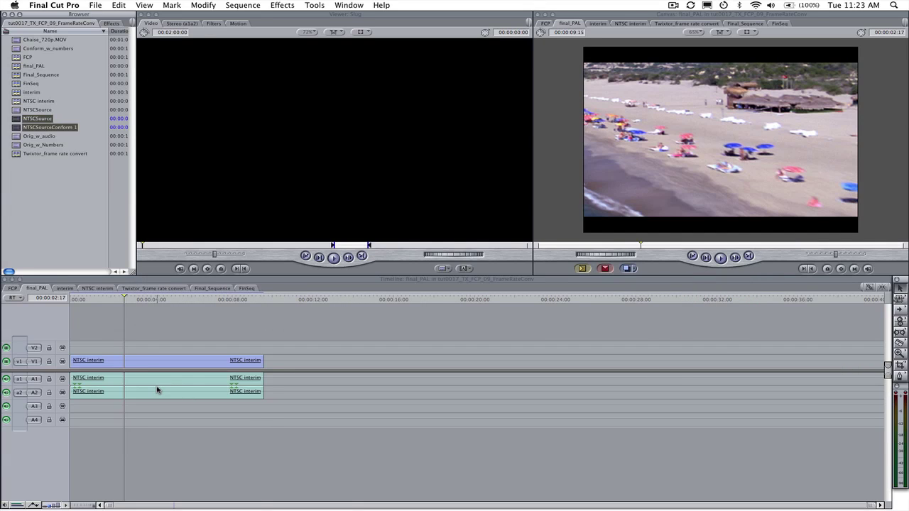
pyautogui.click(95, 5)
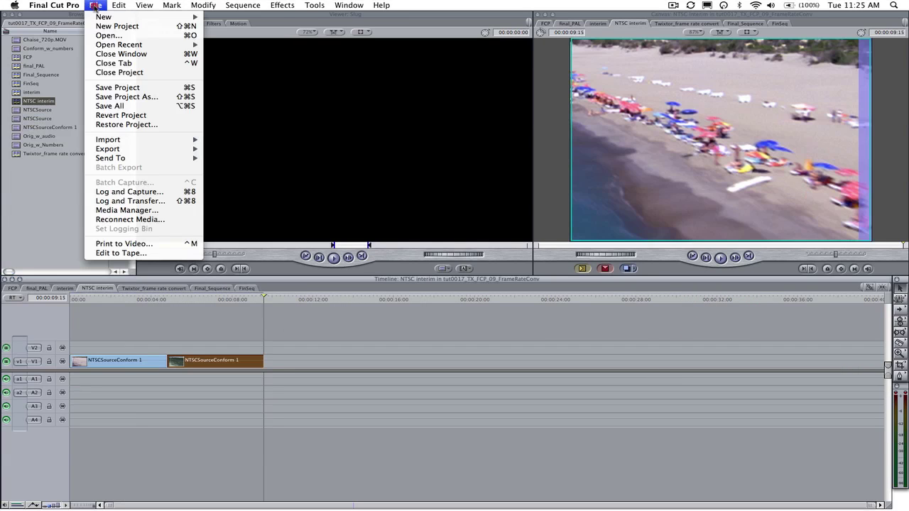
# Create a new sequence named NTSC Interim.
pyautogui.moveTo(153, 16)
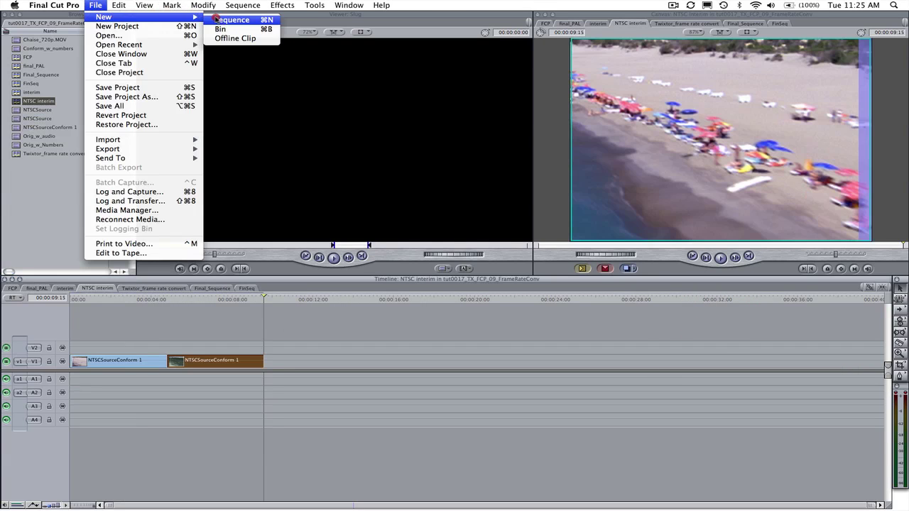
pyautogui.click(216, 19)
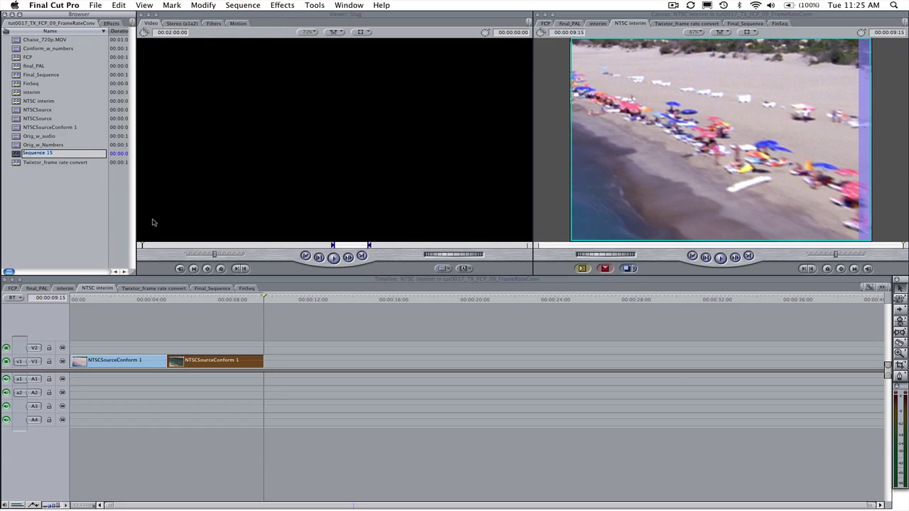
pyautogui.write('N')
pyautogui.press('Return')
pyautogui.press('Return')
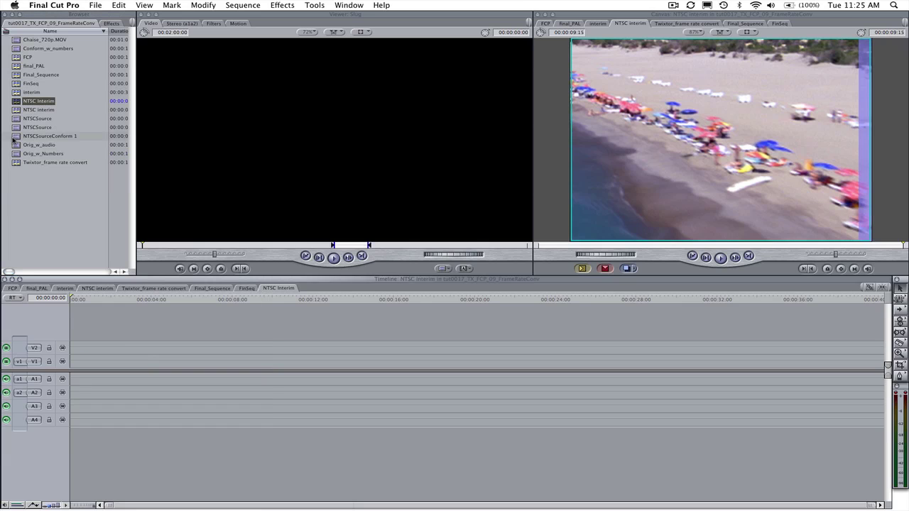
# Edit NTSCSourceConform 1 in with matched settings, then paste a second copy after it.
pyautogui.moveTo(16, 136); pyautogui.dragTo(627, 132)
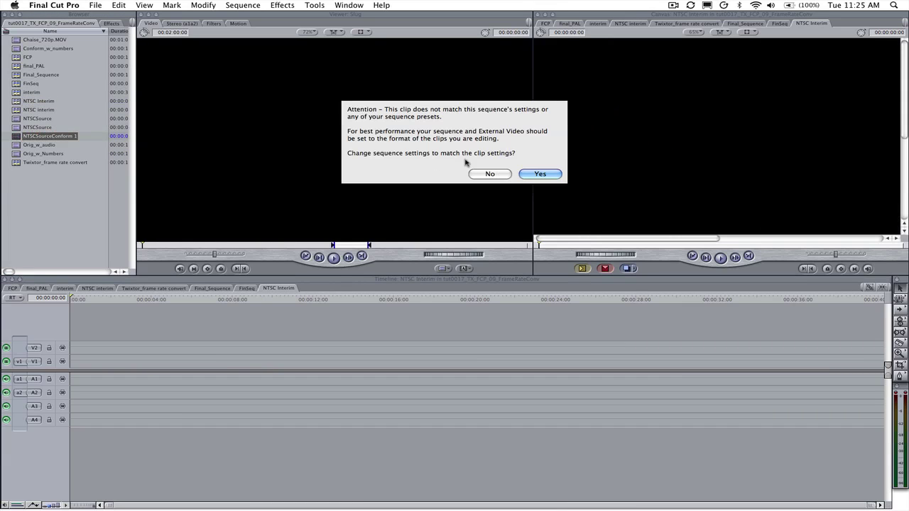
pyautogui.click(541, 174)
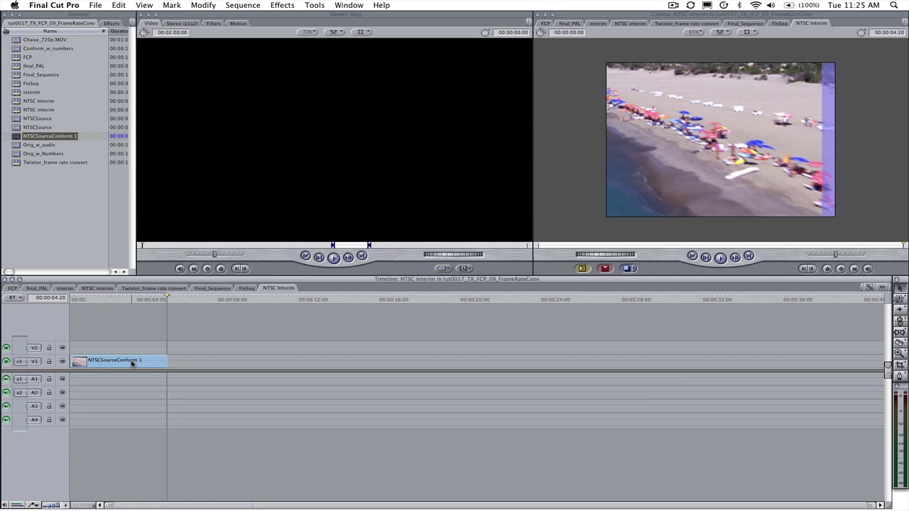
pyautogui.doubleClick(130, 362)
pyautogui.press('super+v')
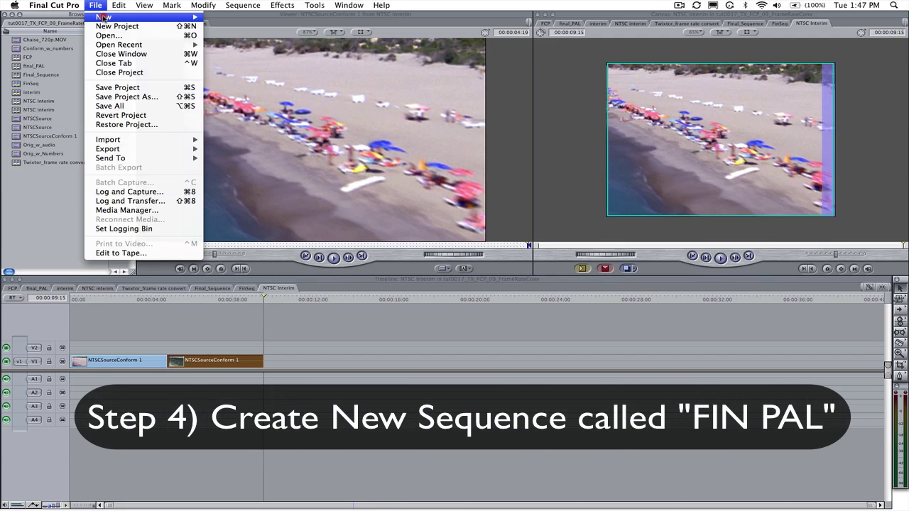
# Create and open a FIN PAL sequence, then nest NTSC Interim with matching settings.
pyautogui.moveTo(189, 17)
pyautogui.click(225, 22)
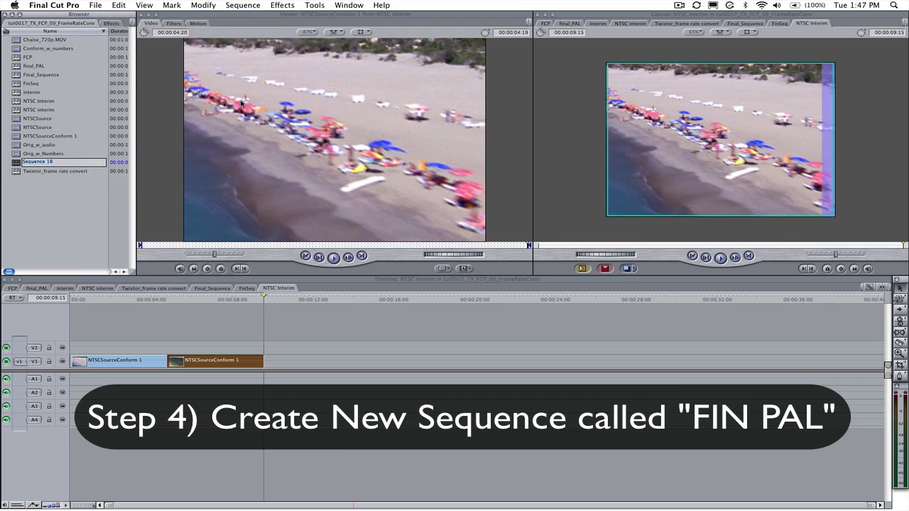
pyautogui.write('FIN PAL')
pyautogui.press('Return')
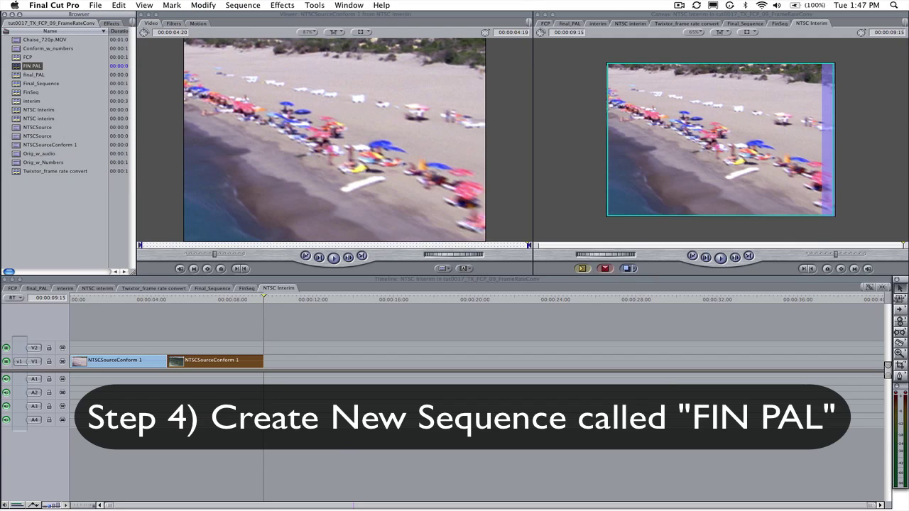
pyautogui.doubleClick(18, 66)
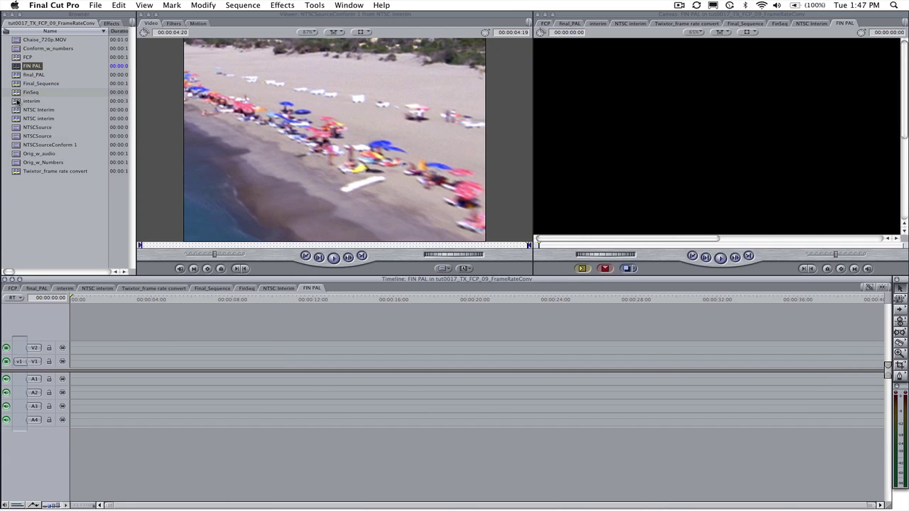
pyautogui.moveTo(17, 110); pyautogui.dragTo(628, 186)
pyautogui.click(543, 175)
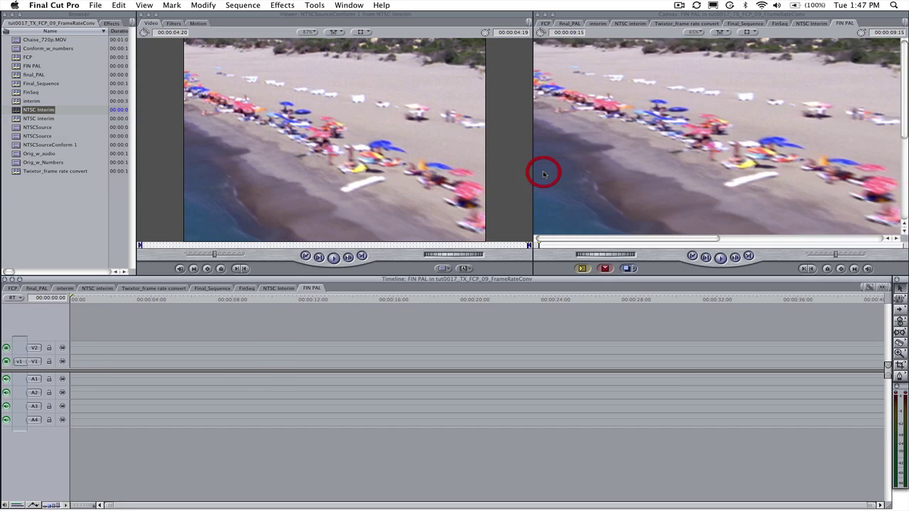
# Apply the Twixtor 4.5 FxPlug filter to the NTSC Interim clip on V1.
pyautogui.click(112, 24)
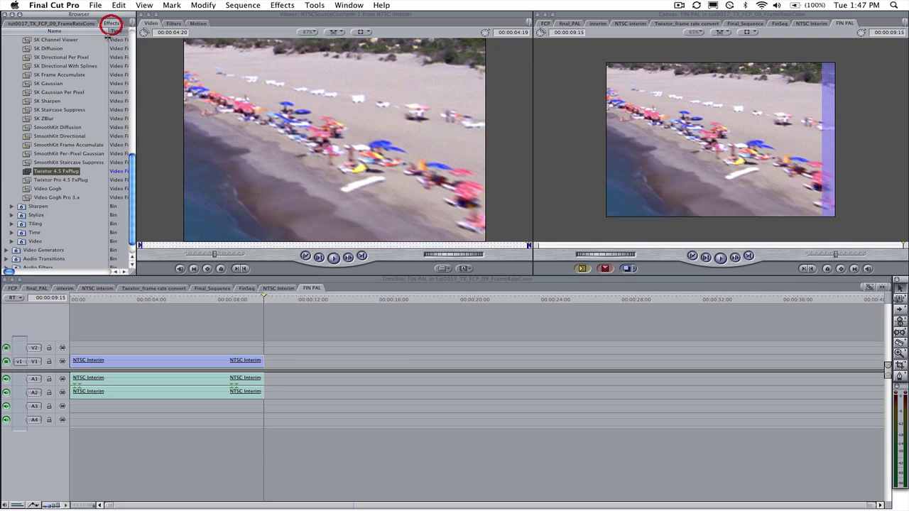
pyautogui.moveTo(36, 171); pyautogui.dragTo(177, 365)
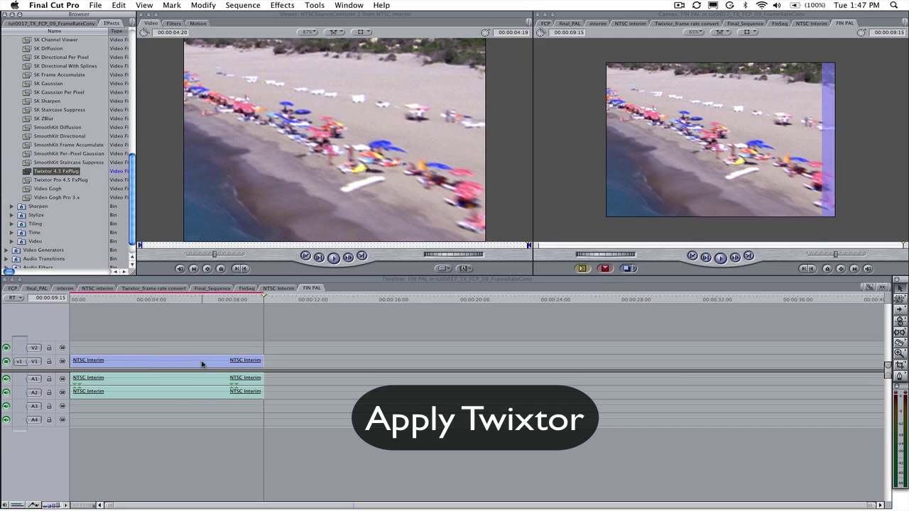
pyautogui.doubleClick(202, 364)
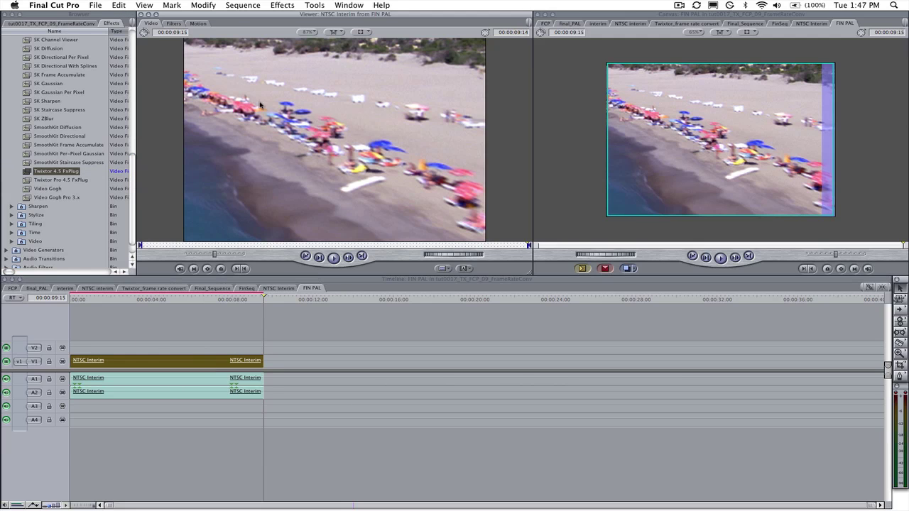
# Keep Twixtor's Time Remap Mode at Speed and enter a Speed % of 119.88.
pyautogui.click(174, 25)
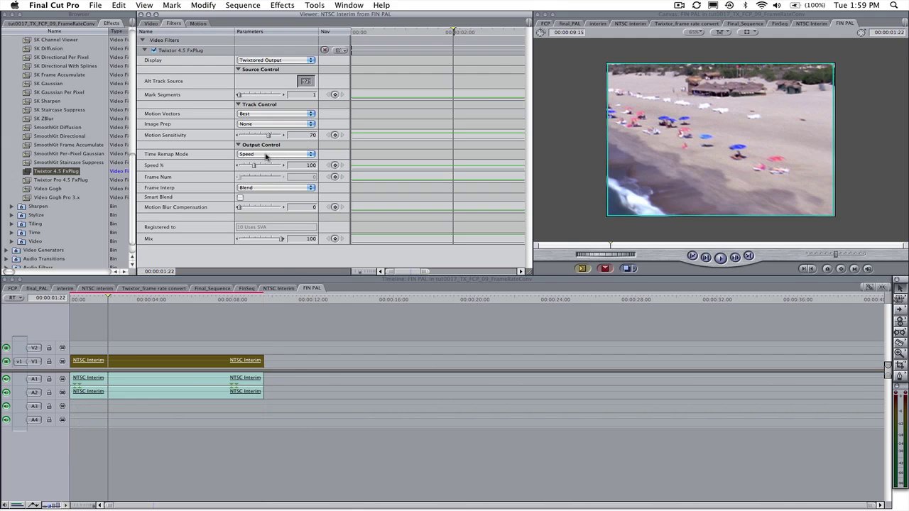
pyautogui.click(266, 156)
pyautogui.click(264, 156)
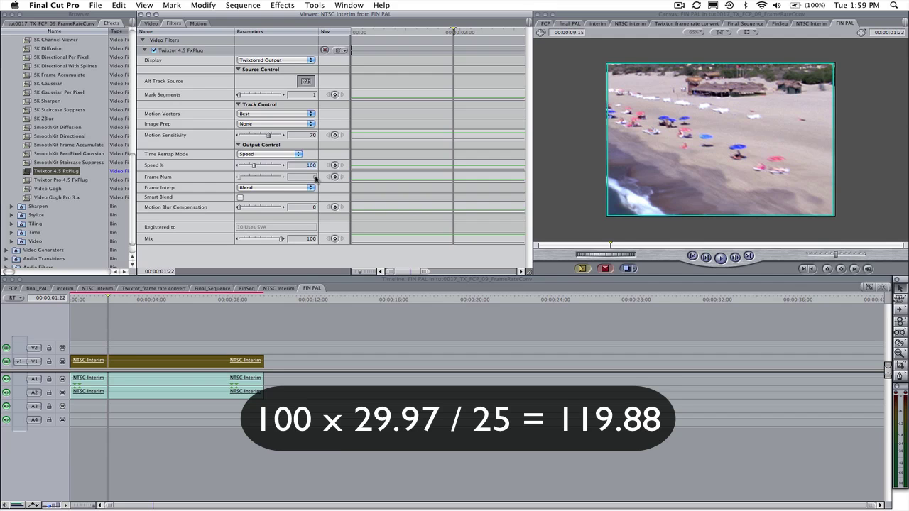
pyautogui.write('11')
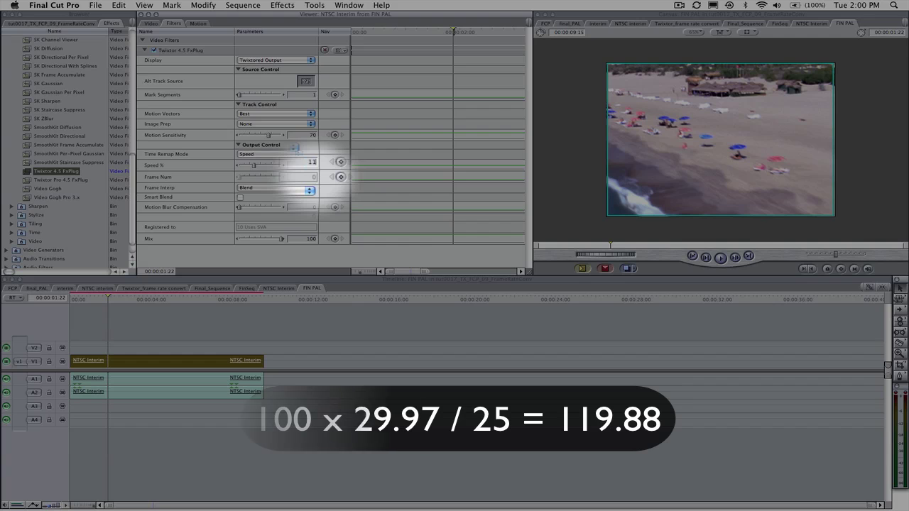
pyautogui.write('9')
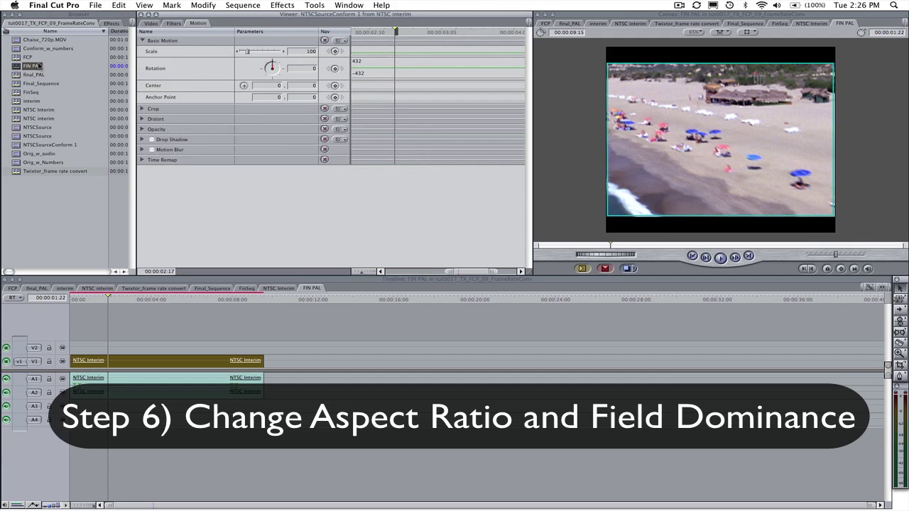
# In FIN PAL's Sequence Settings, choose CCIR 601 / DV PAL (5:4), PAL pixel aspect and Lower (Even) field dominance.
pyautogui.rightClick(36, 66)
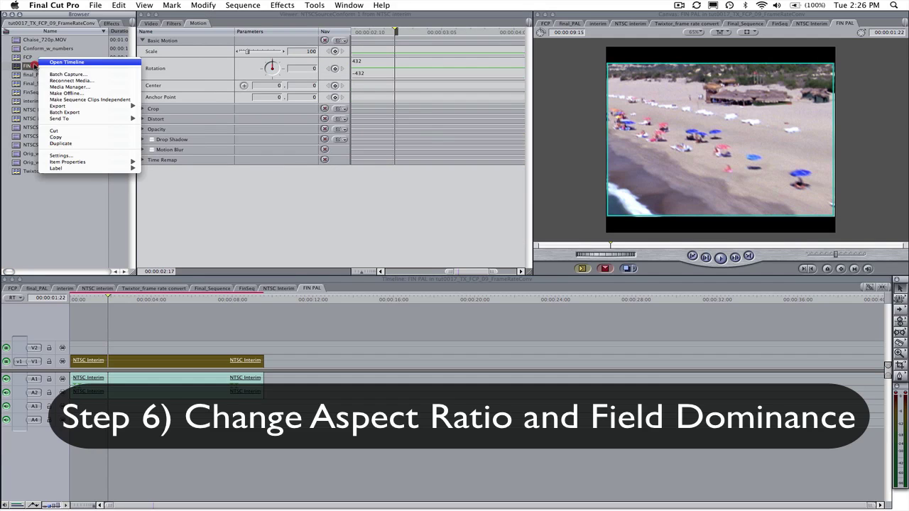
pyautogui.click(73, 155)
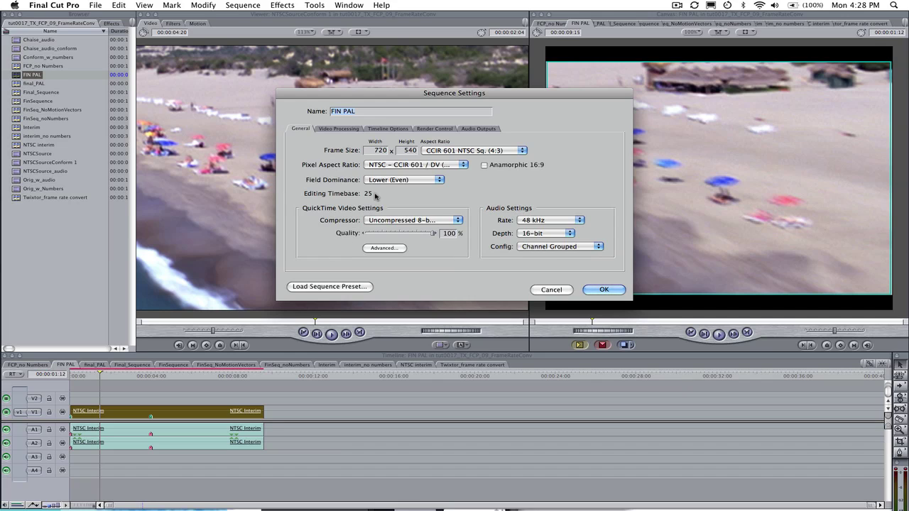
pyautogui.click(306, 129)
pyautogui.click(473, 151)
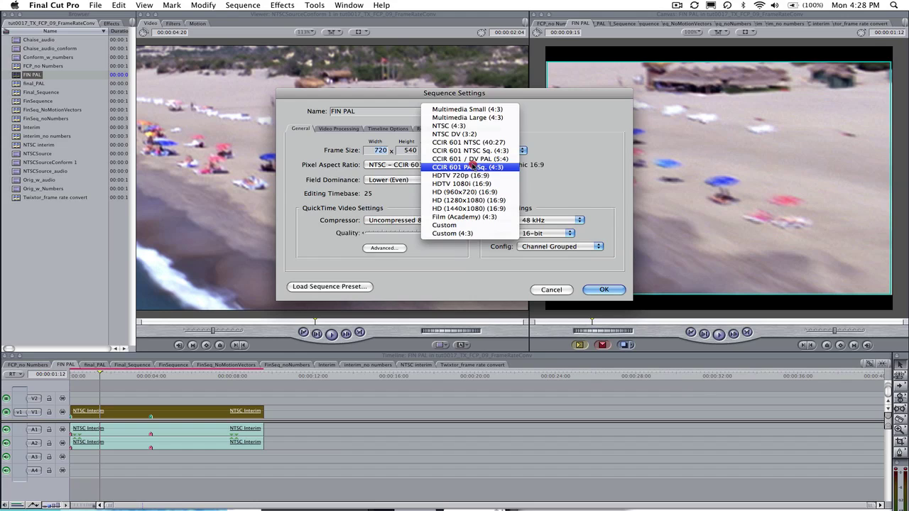
pyautogui.click(465, 158)
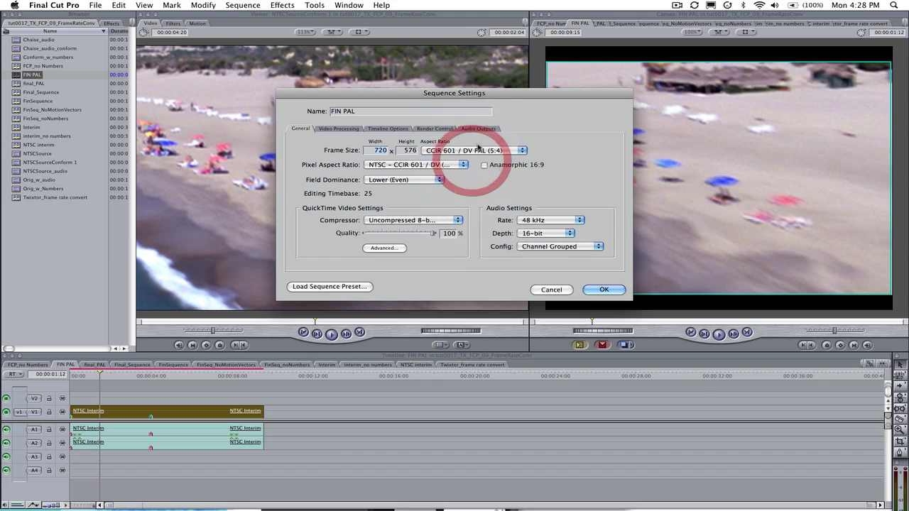
pyautogui.click(383, 166)
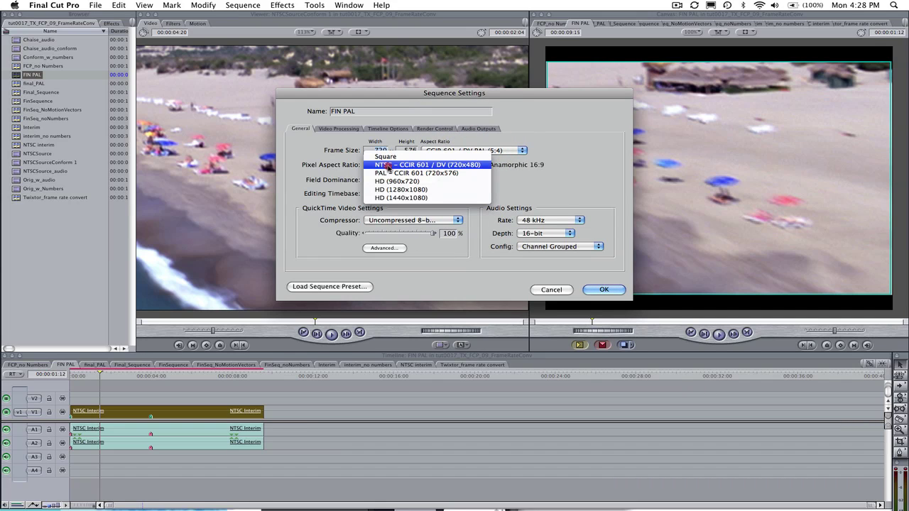
pyautogui.click(426, 173)
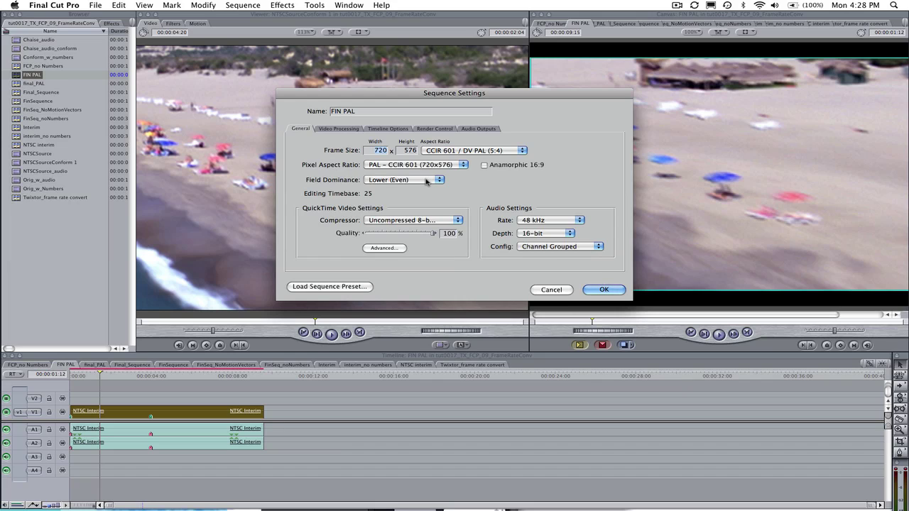
pyautogui.click(426, 181)
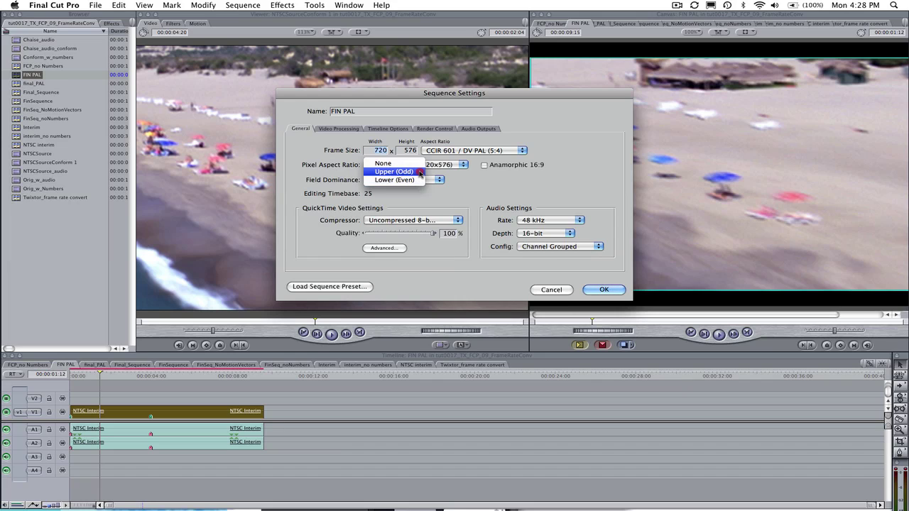
pyautogui.click(420, 180)
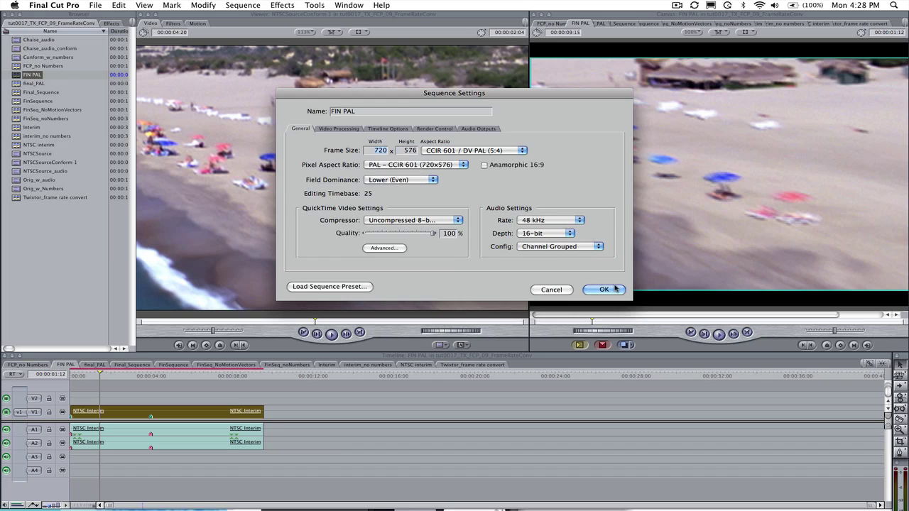
# Apply the PAL sequence settings and scale the NTSC Interim clip to 124% so it fills the frame.
pyautogui.click(615, 289)
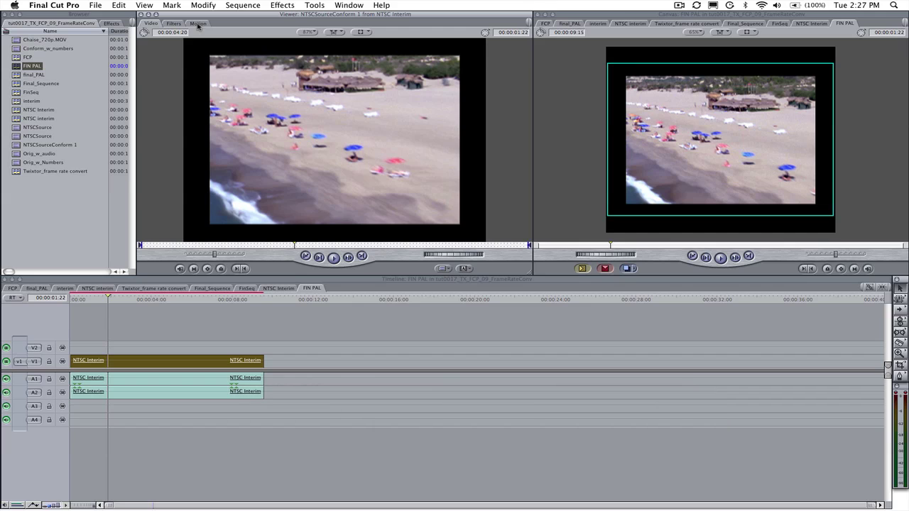
pyautogui.click(196, 25)
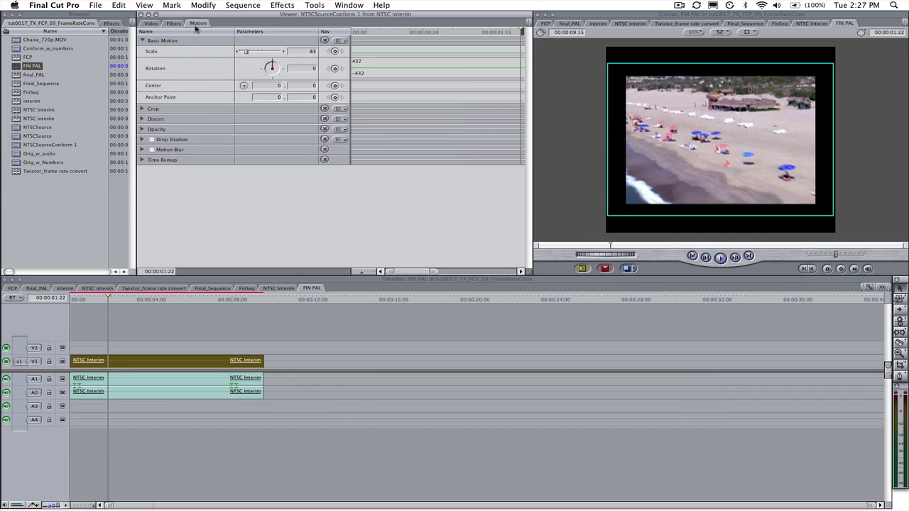
pyautogui.moveTo(247, 53)
pyautogui.mouseDown()
pyautogui.moveTo(257, 54)
pyautogui.moveTo(249, 54)
pyautogui.mouseUp()
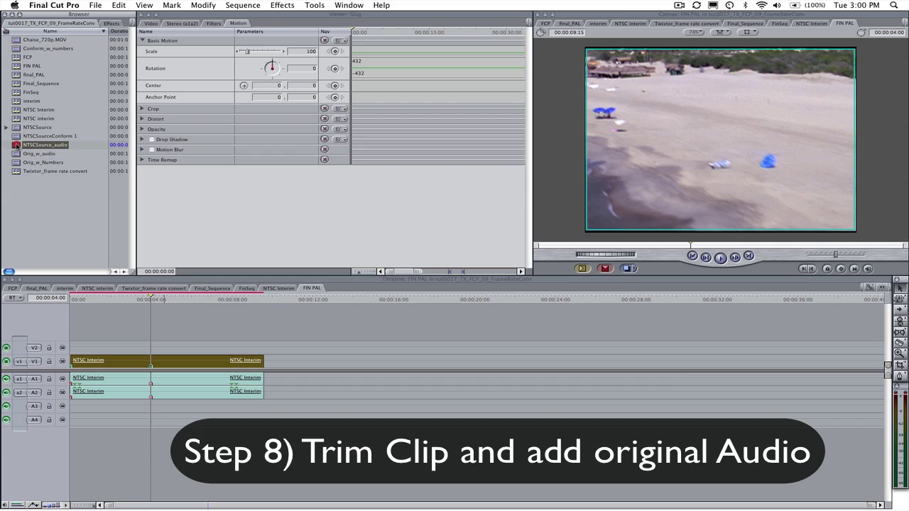
# Add NTSCSource_audio at the sequence start on A3/A4 and delete its video portion.
pyautogui.moveTo(17, 146); pyautogui.dragTo(74, 343)
pyautogui.moveTo(132, 355)
pyautogui.mouseDown()
pyautogui.moveTo(144, 372)
pyautogui.moveTo(132, 348)
pyautogui.mouseUp()
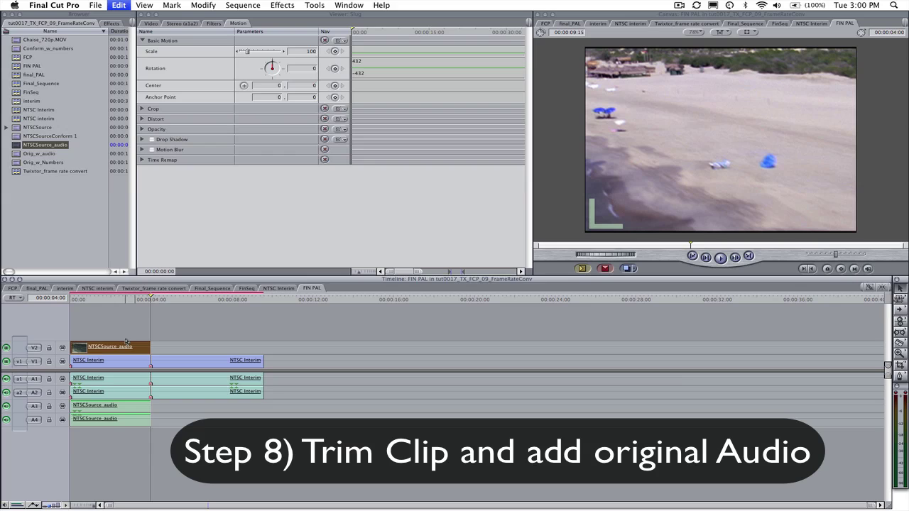
pyautogui.press('Delete')
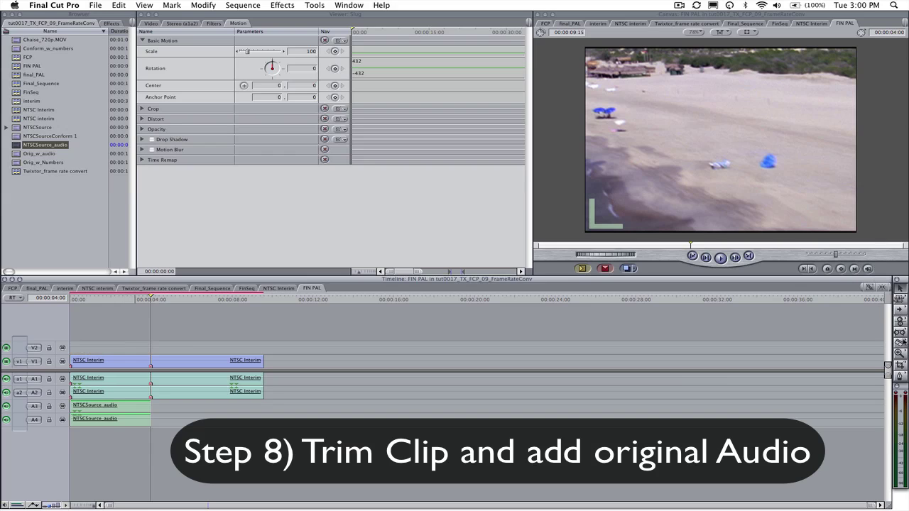
# Cut the V1 clip at 4 seconds and delete everything after the cut.
pyautogui.click(900, 343)
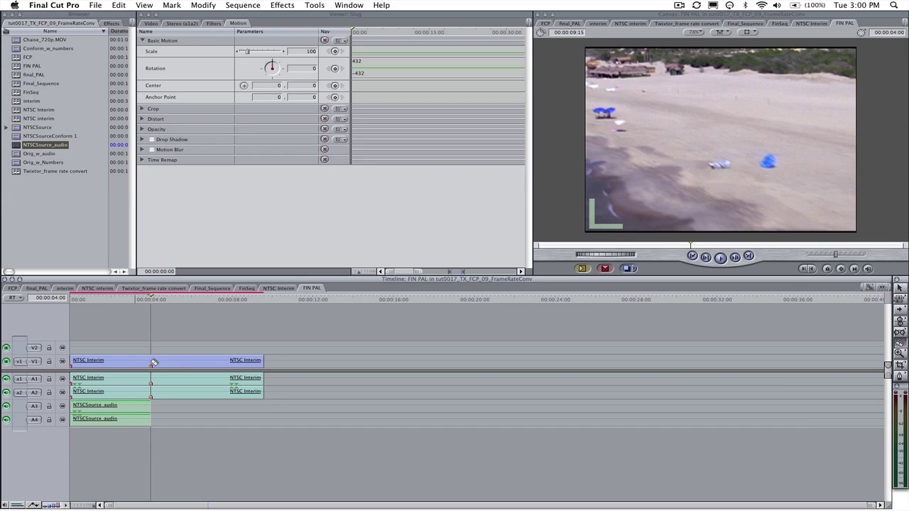
pyautogui.click(150, 361)
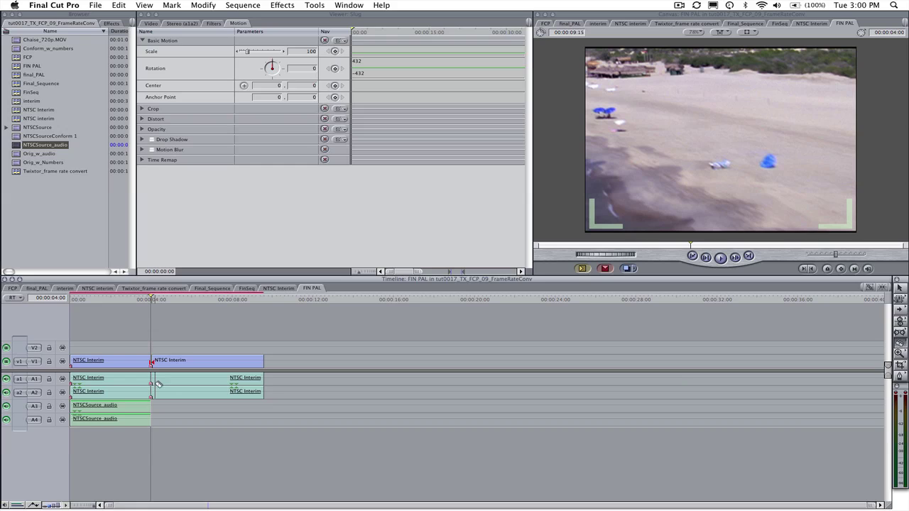
pyautogui.press('a')
pyautogui.click(222, 363)
pyautogui.press('super+c')
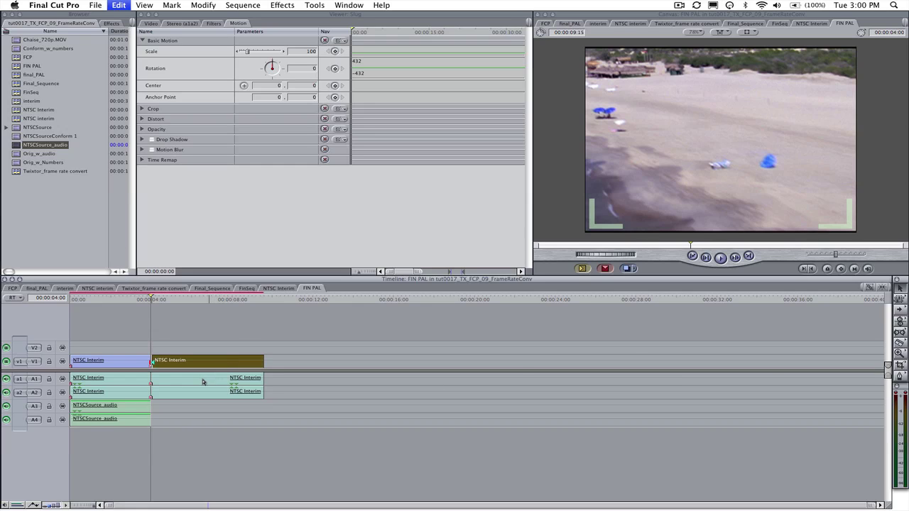
# Delete the interim A1/A2 audio, move the source audio up to A1/A2, and rewind the playhead.
pyautogui.click(203, 382)
pyautogui.press('super+c')
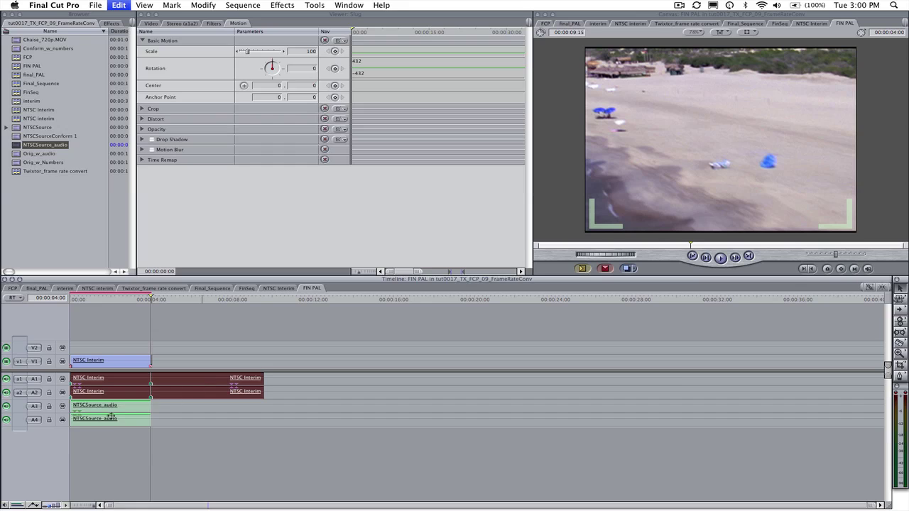
pyautogui.moveTo(110, 415); pyautogui.dragTo(98, 389)
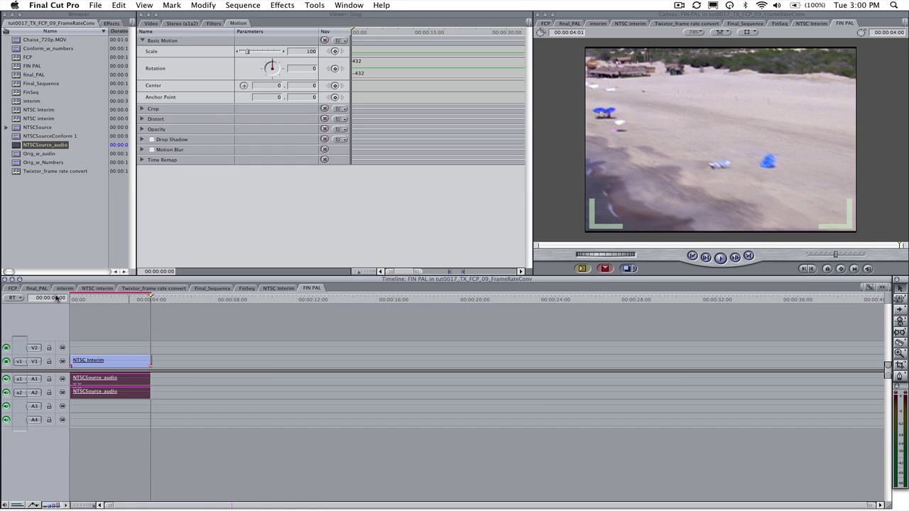
pyautogui.moveTo(81, 300); pyautogui.dragTo(72, 299)
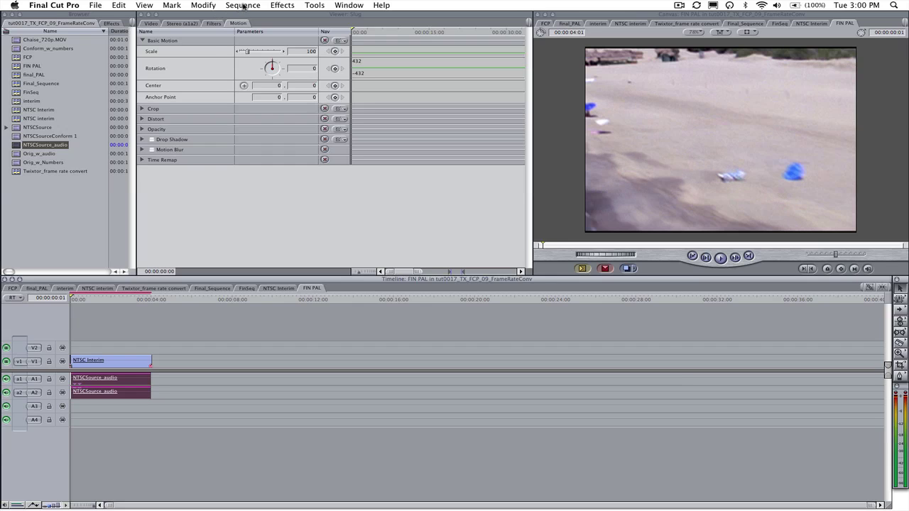
# Render both video and audio of FIN PAL with Sequence > Render All > Both.
pyautogui.click(242, 5)
pyautogui.moveTo(251, 27)
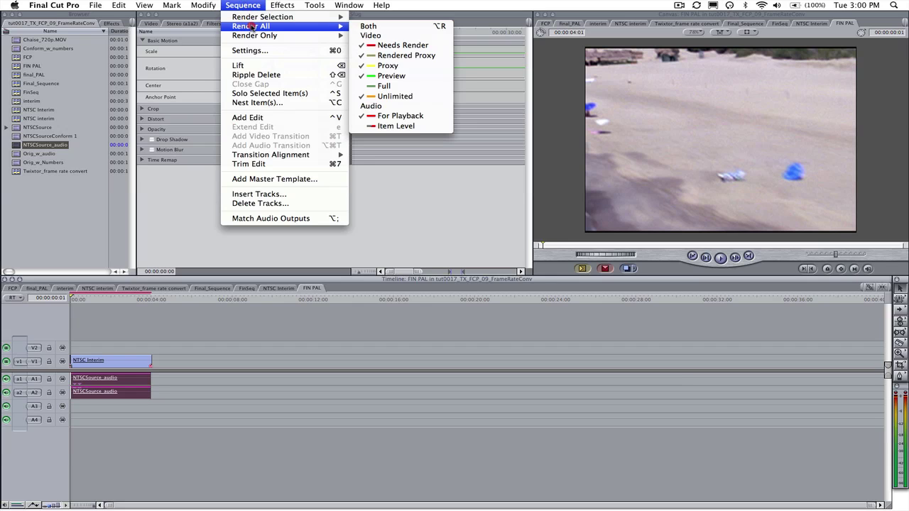
pyautogui.click(372, 26)
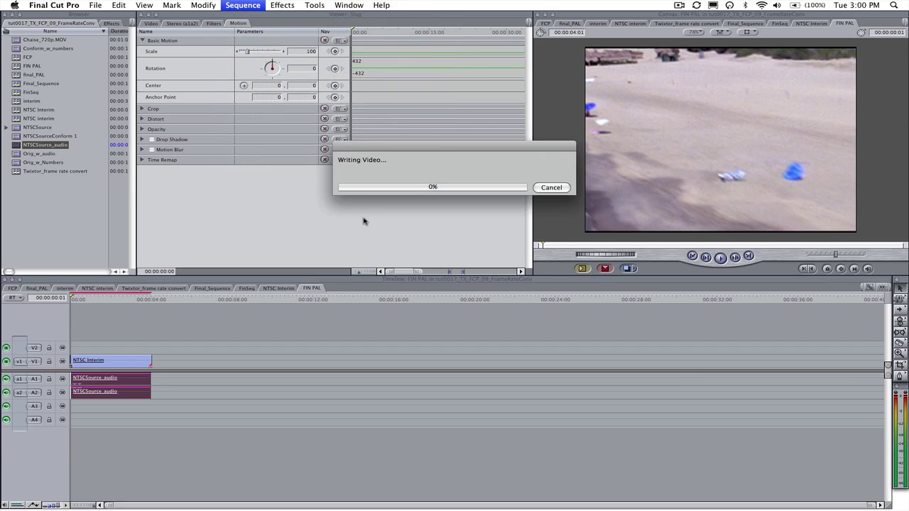